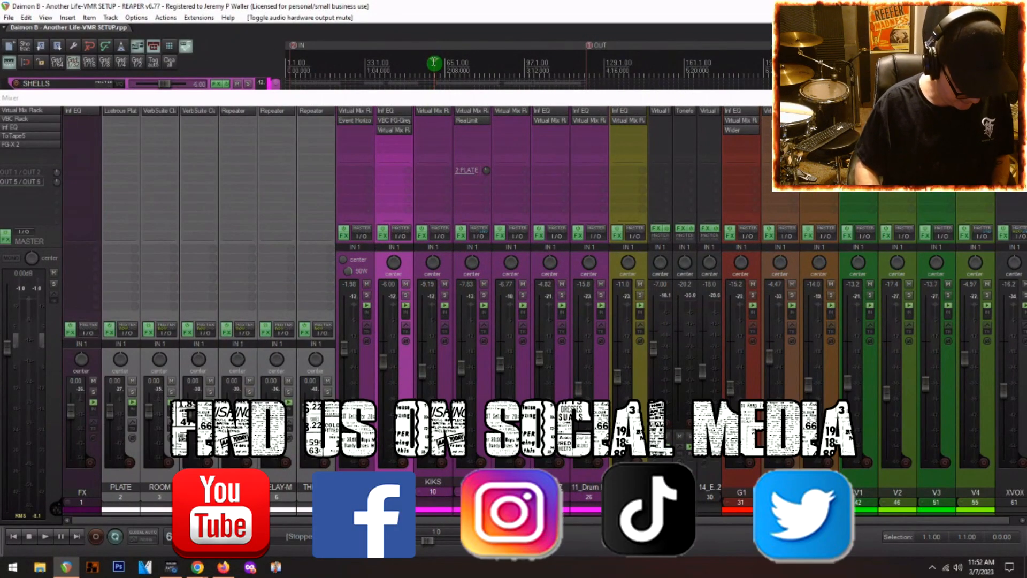
- Show the arrangement with the mixer hidden, zoom in on the project start, and play the song from the beginning
key("ctrl+m")
scroll(72, 290, "up", 5)
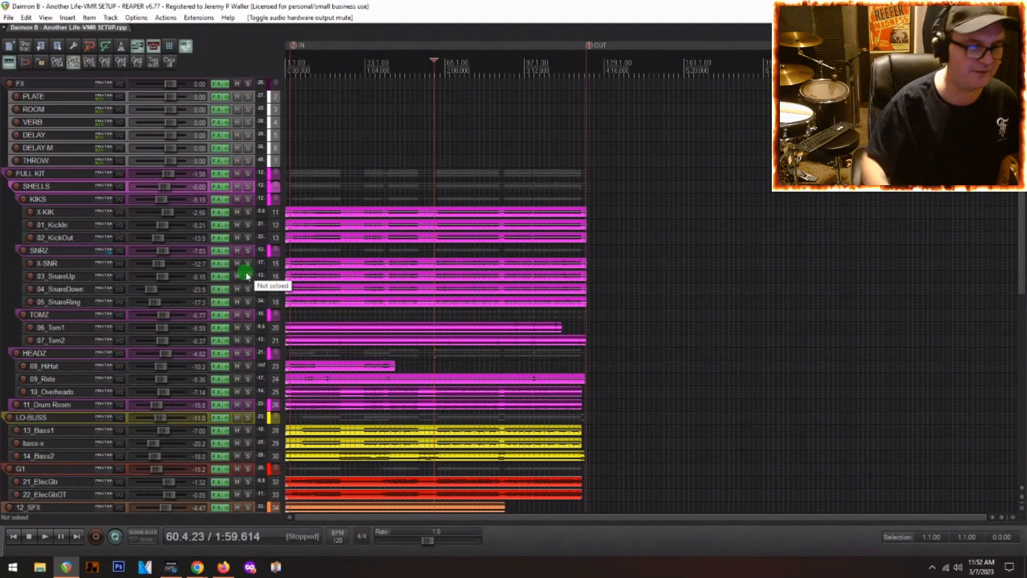
key("Home")
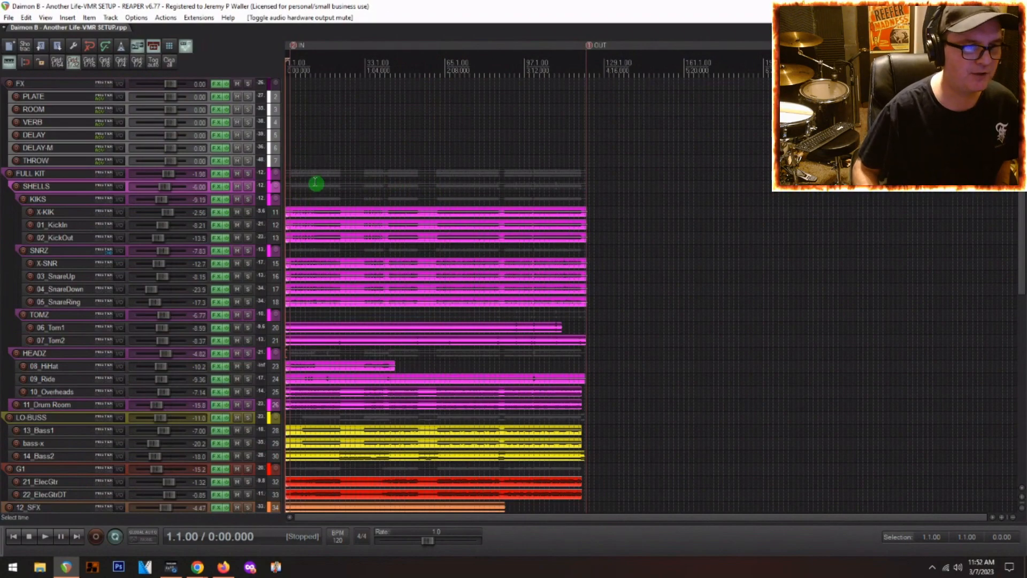
scroll(297, 191, "up", 4)
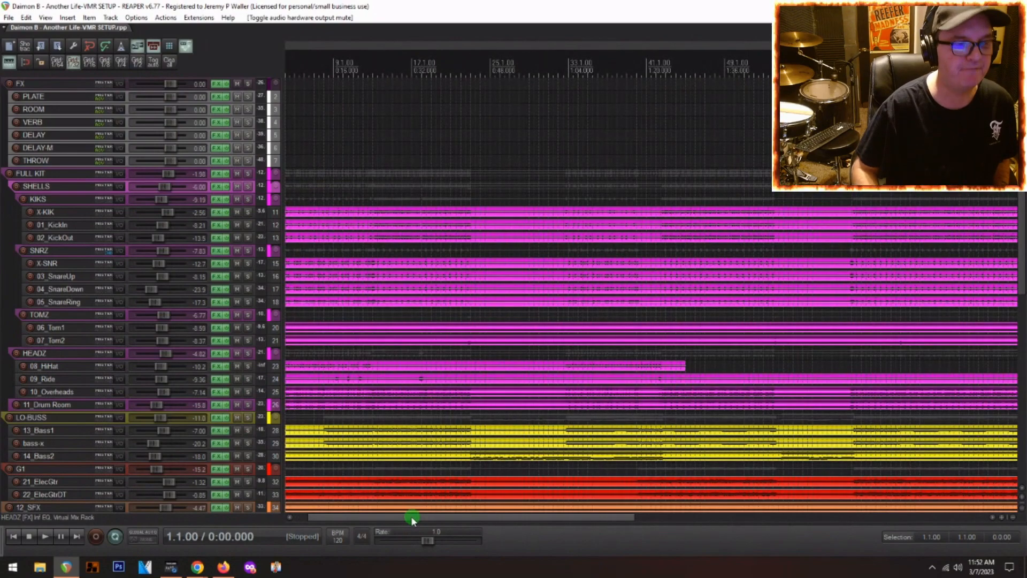
left_click_drag(411, 516, 395, 519)
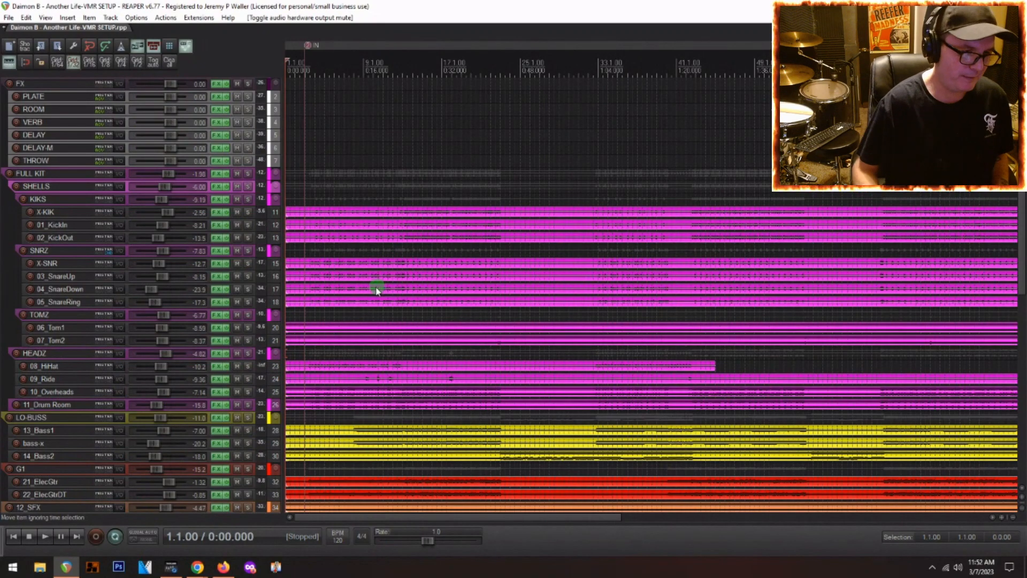
key("space")
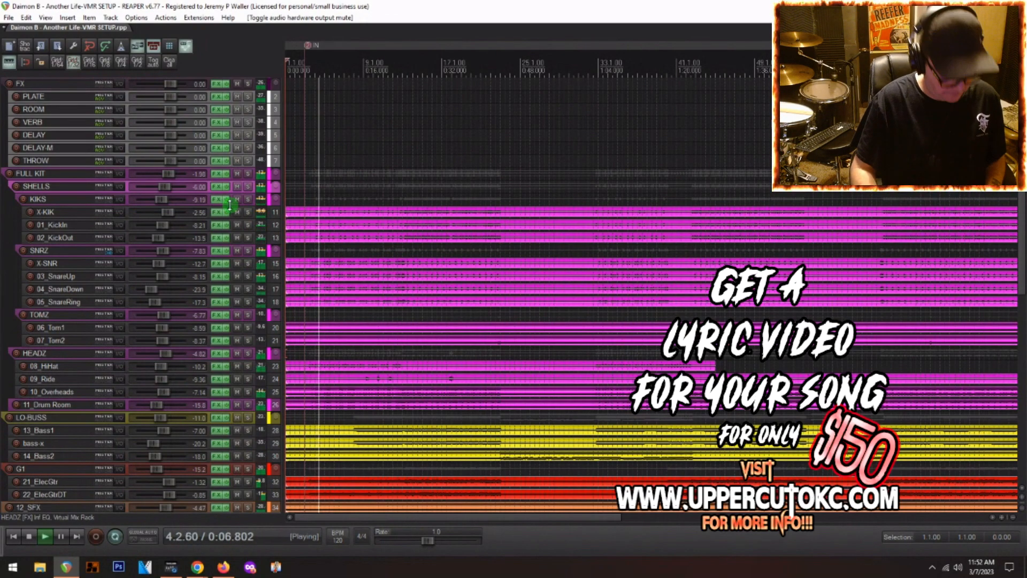
- Rebalance the mixer levels, setting KIKS to -9.03 dB, SNRZ to -6.72 dB and SYNTH to -14.3 dB
key("ctrl+m")
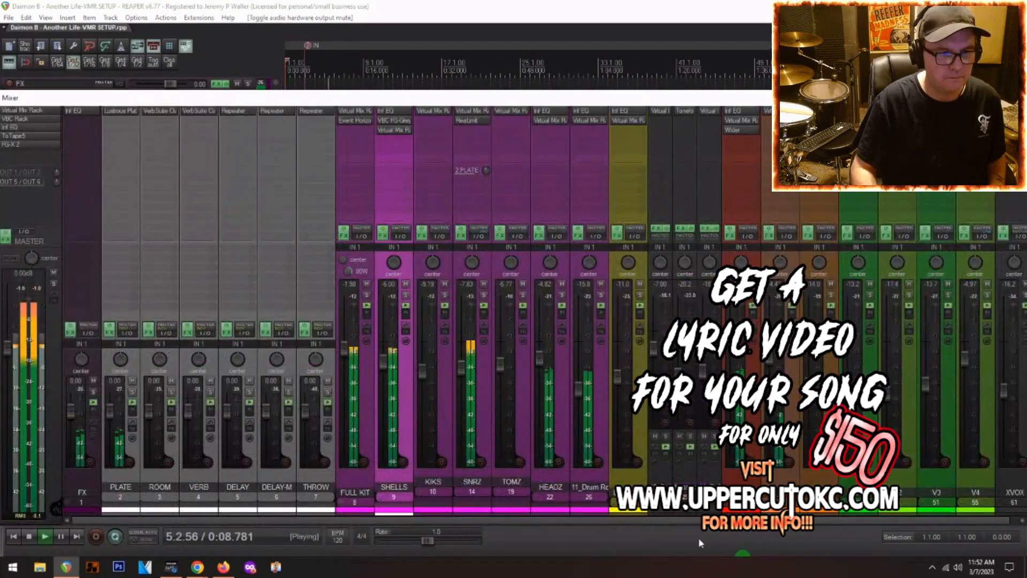
mouse_move(425, 377)
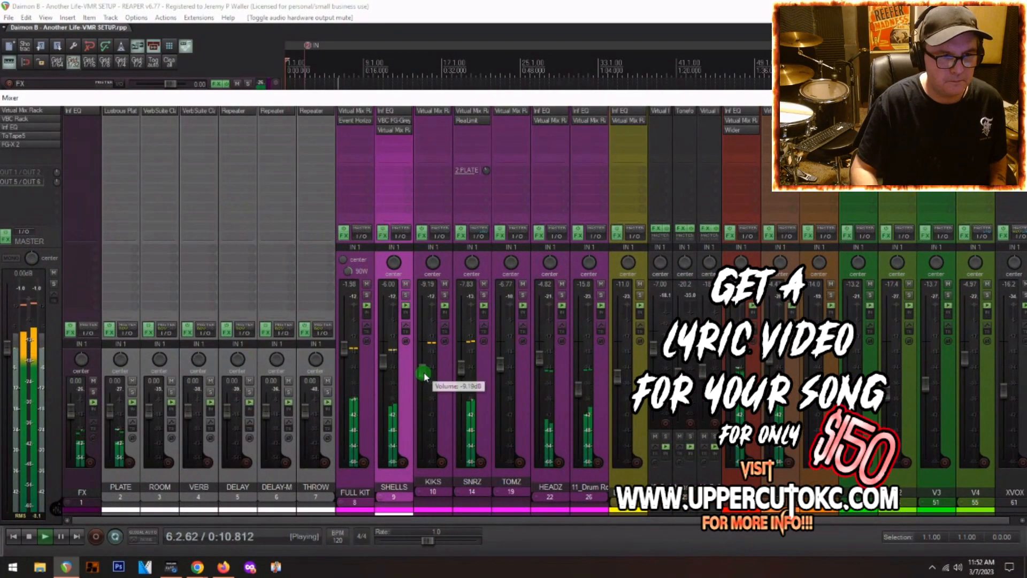
left_click_drag(426, 376, 426, 362)
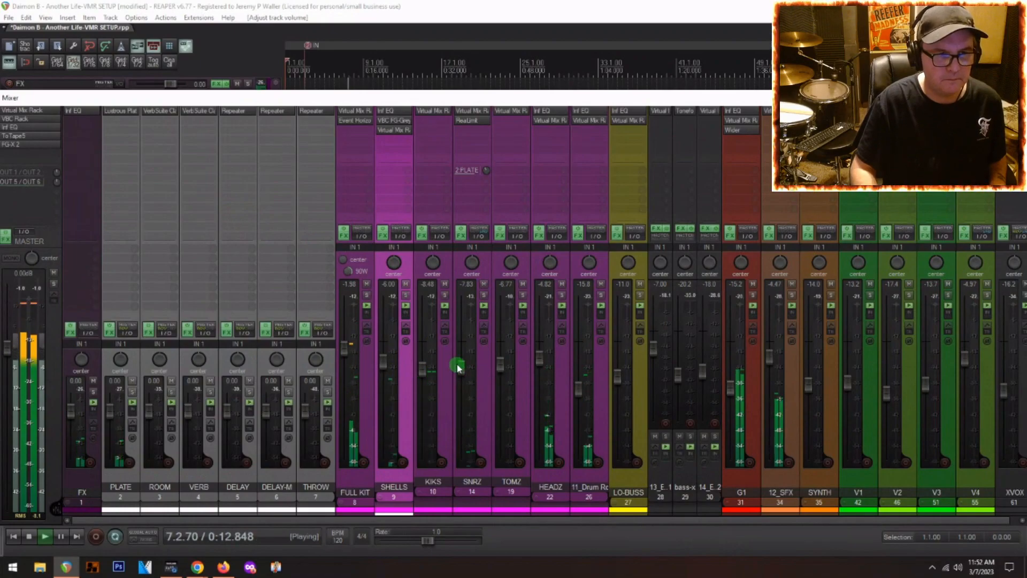
left_click_drag(461, 371, 461, 368)
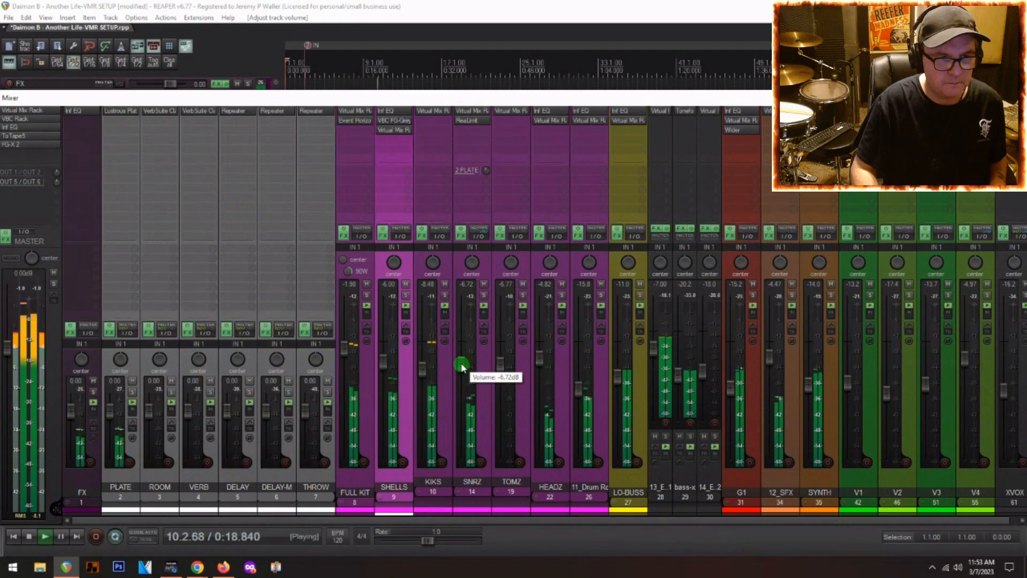
left_click_drag(422, 368, 423, 376)
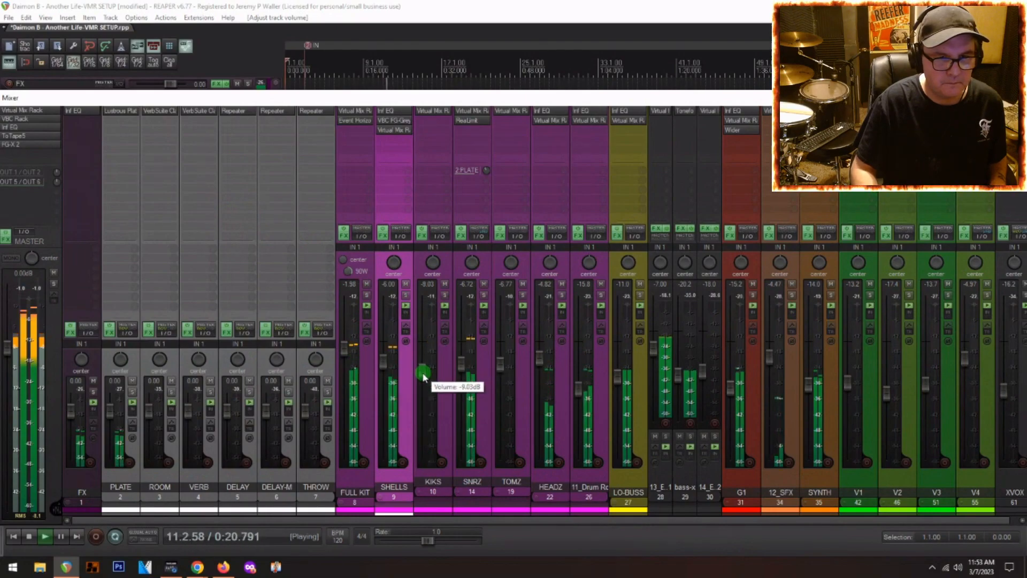
left_click_drag(809, 383, 810, 386)
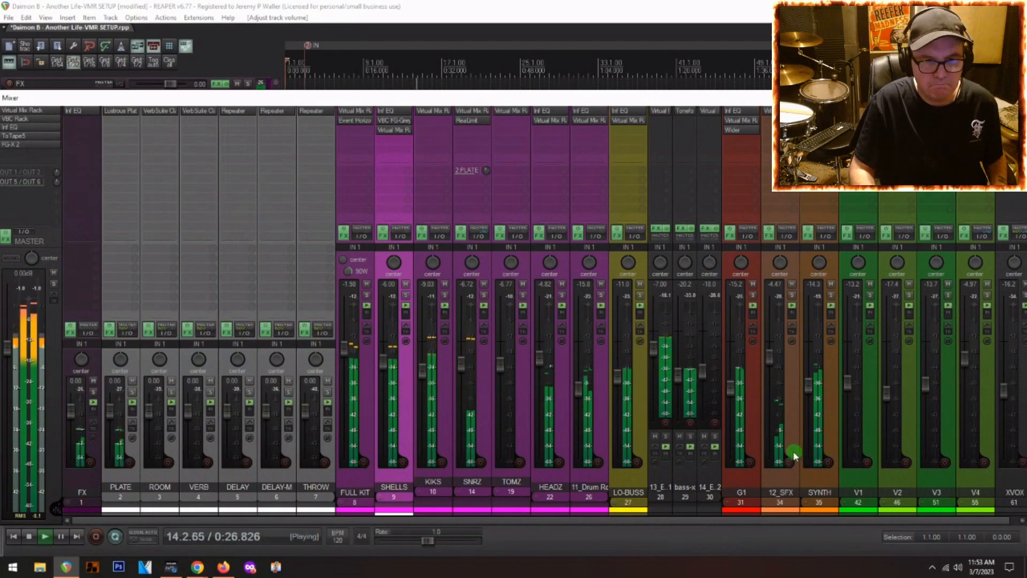
- Raise the 22_ElecGtrDT track inside the G1 folder to -0.52 dB and set its FG-S HF gain to +2.49 dB
left_click(726, 502)
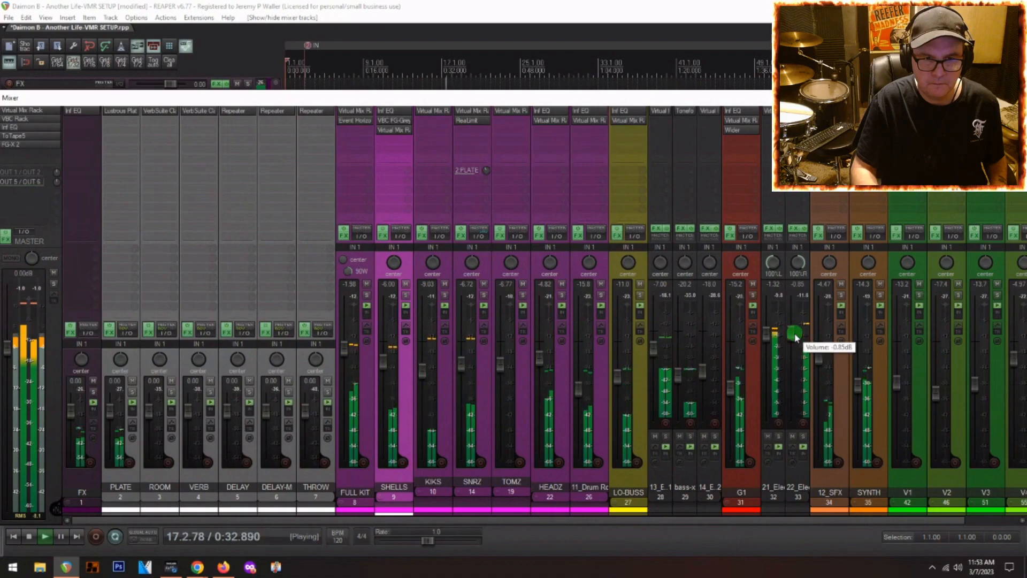
scroll(794, 334, "up", 3)
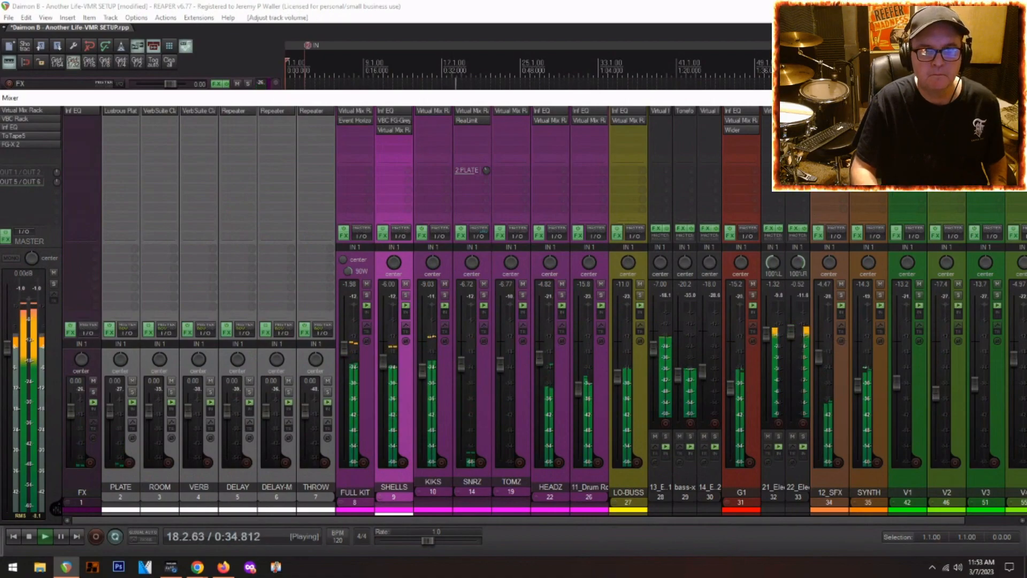
left_click(797, 111)
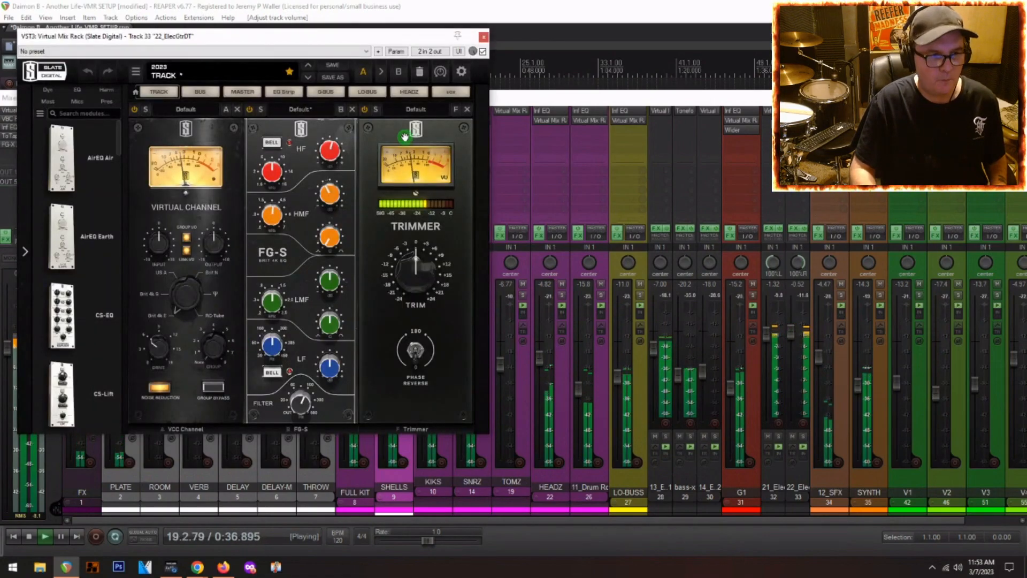
scroll(331, 155, "up", 1)
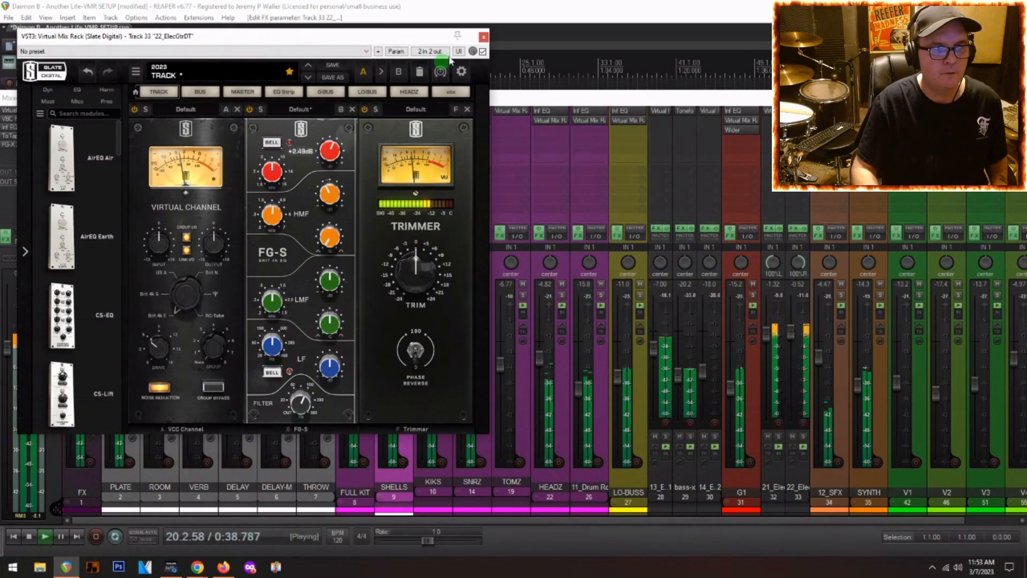
left_click(483, 37)
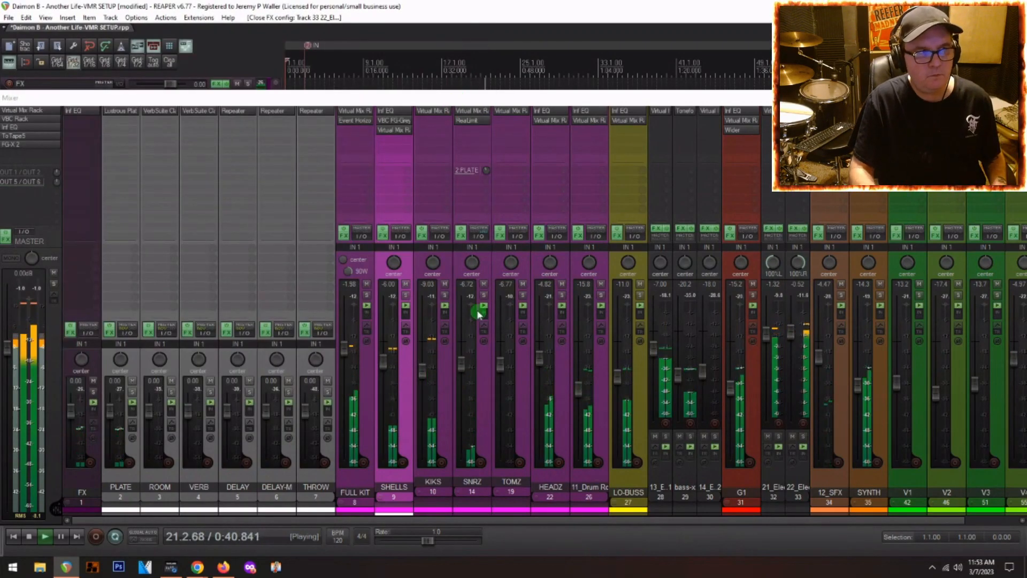
- Examine the FG-S, Custom Series Equalizer and Lift settings in the master track's Virtual Mix Rack
left_click(18, 110)
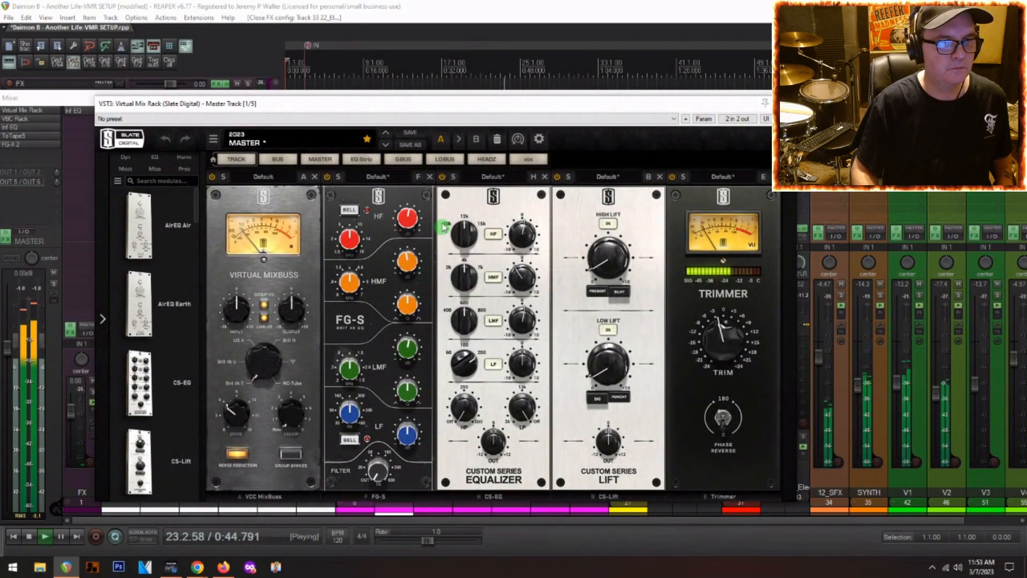
mouse_move(409, 219)
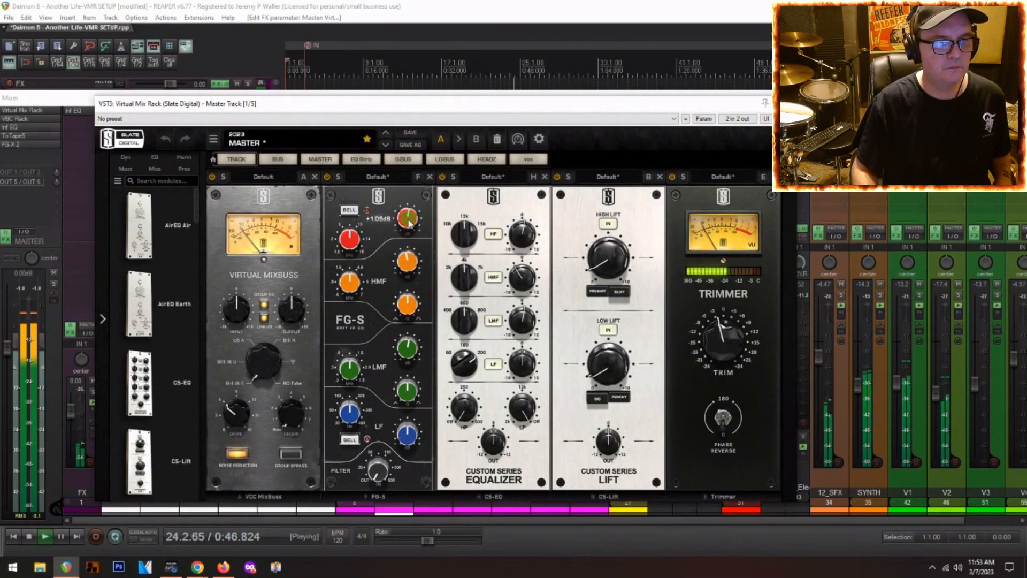
mouse_move(411, 265)
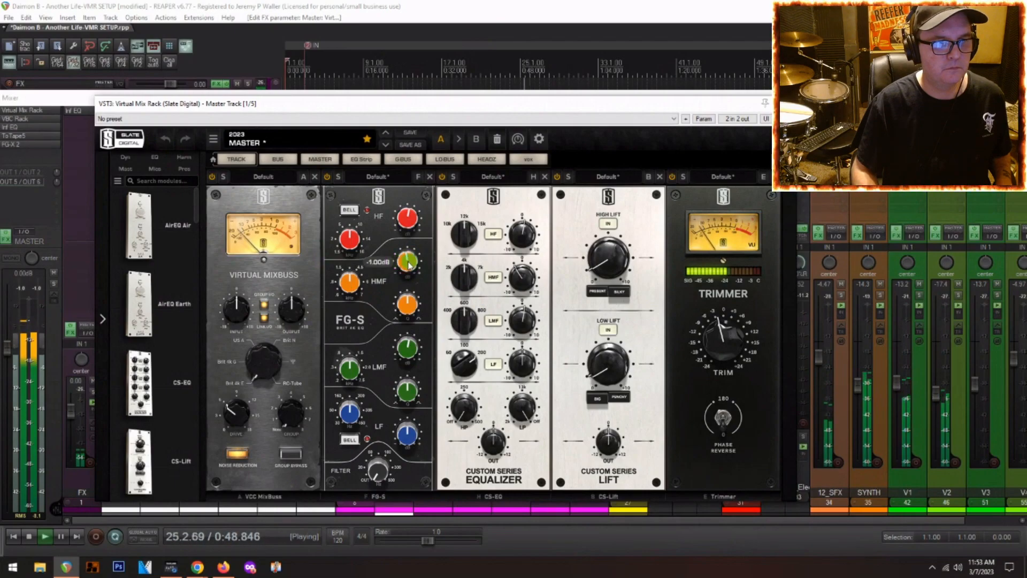
mouse_move(527, 284)
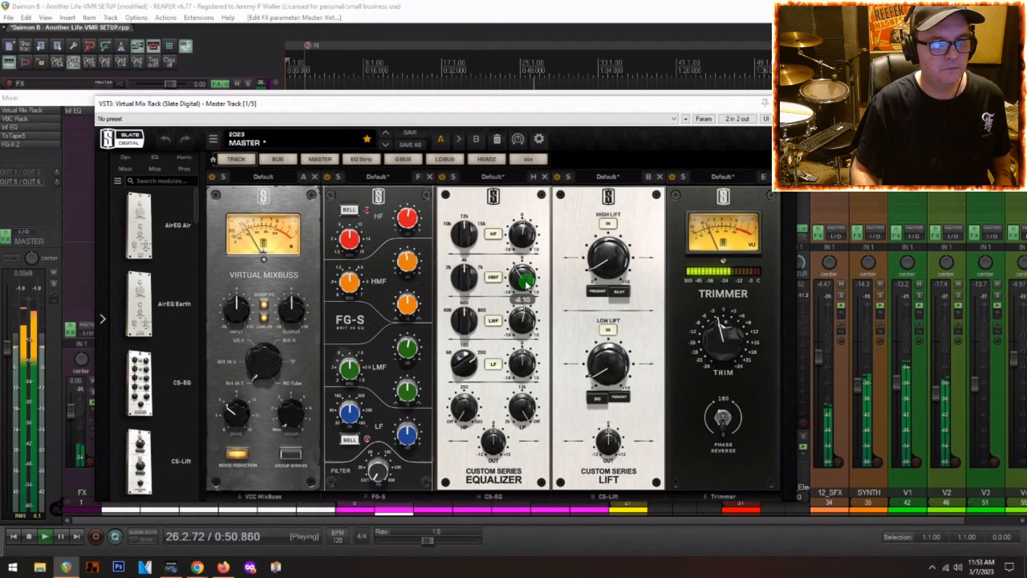
mouse_move(601, 266)
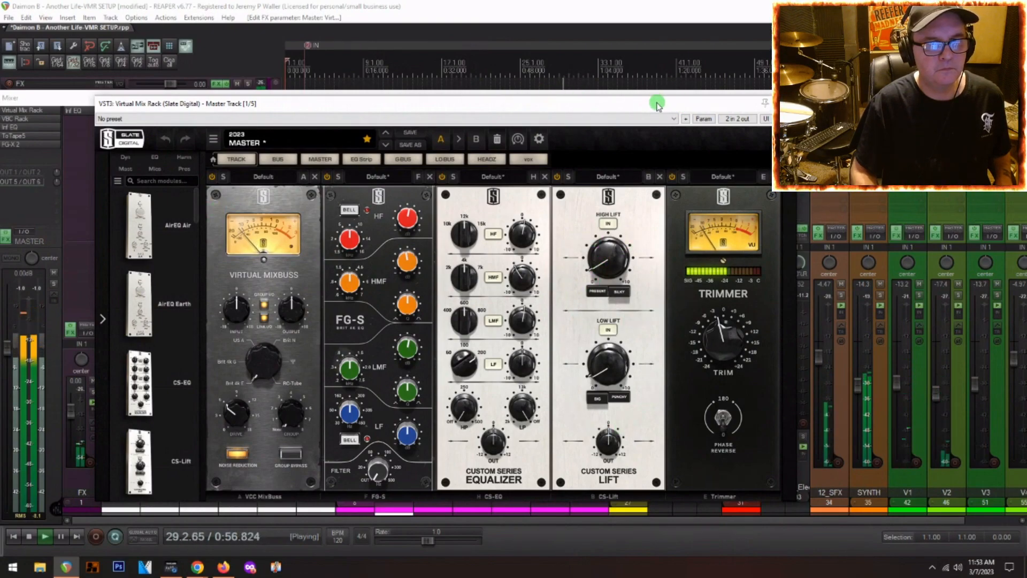
left_click(785, 104)
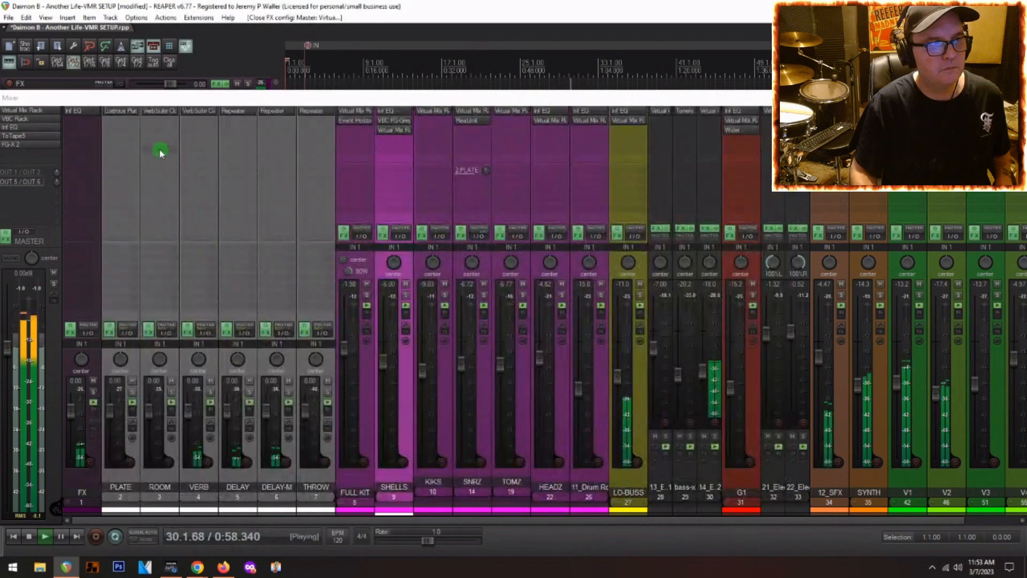
- Check the FG-Grey compressor's attack and release settings in the master track's VBC Rack
left_click(20, 121)
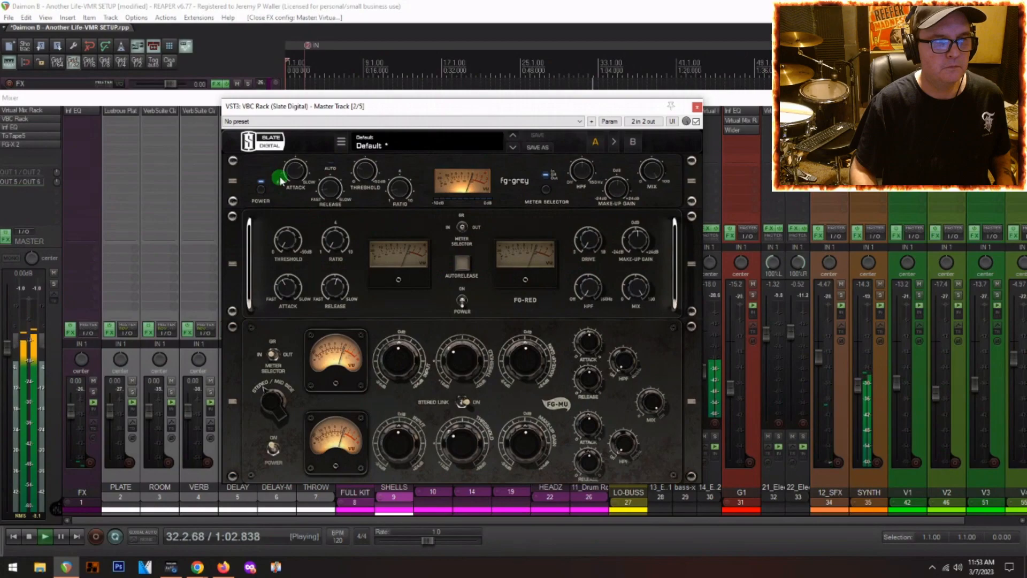
left_click(299, 169)
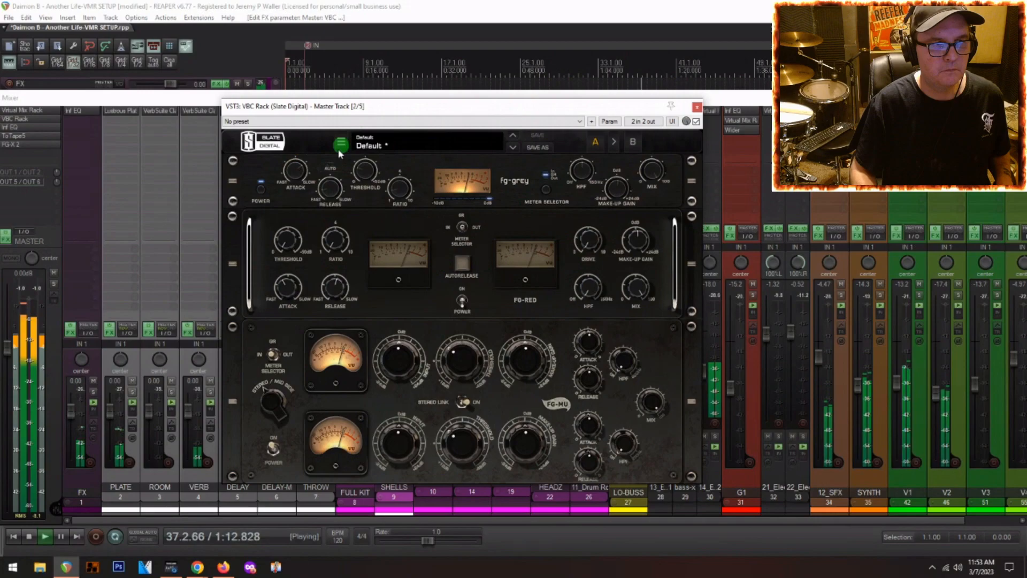
left_click(333, 166)
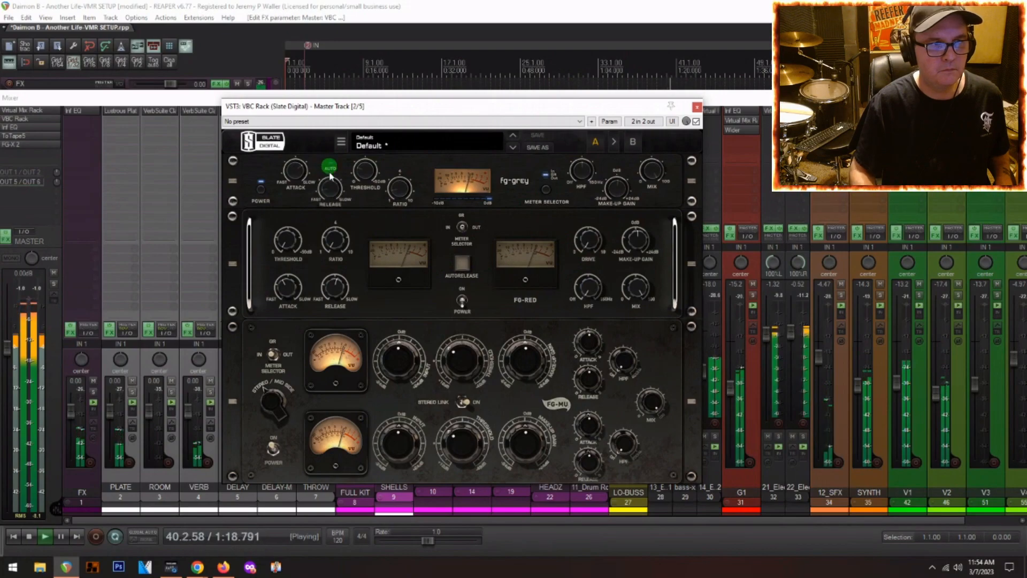
left_click(697, 106)
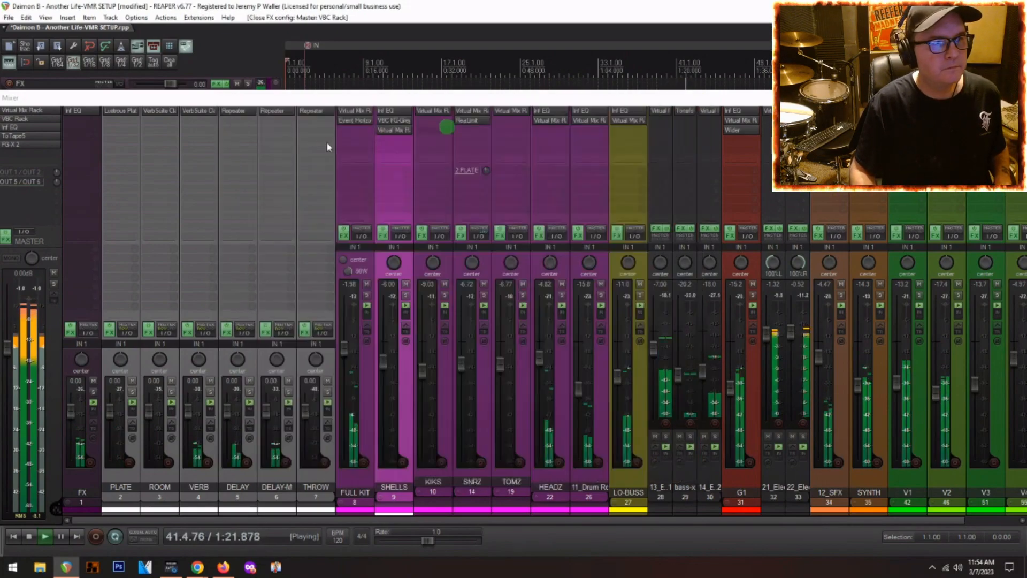
- Inspect the frequency and gain of both bands in the master track's Infinity EQ
left_click(26, 127)
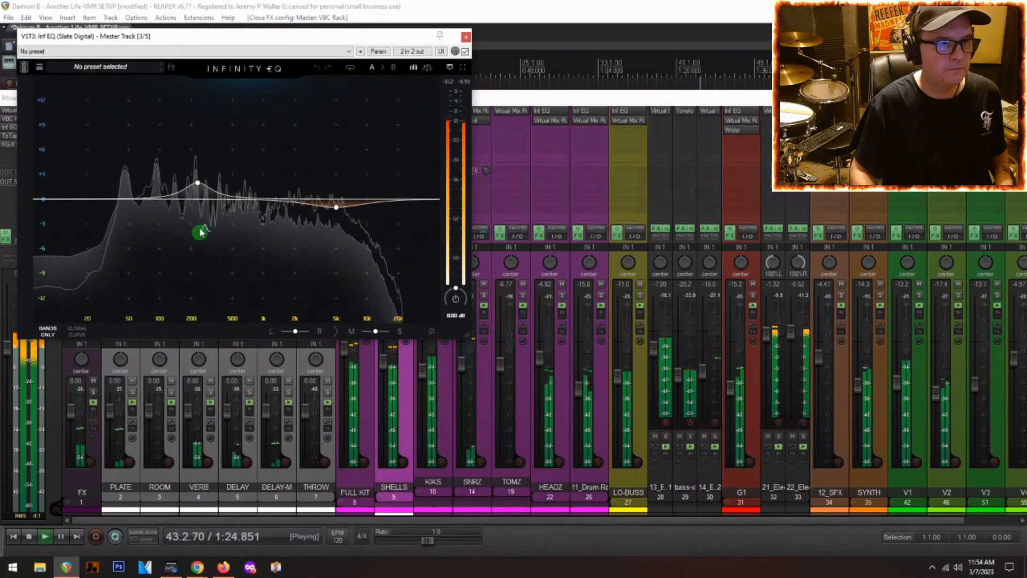
mouse_move(197, 187)
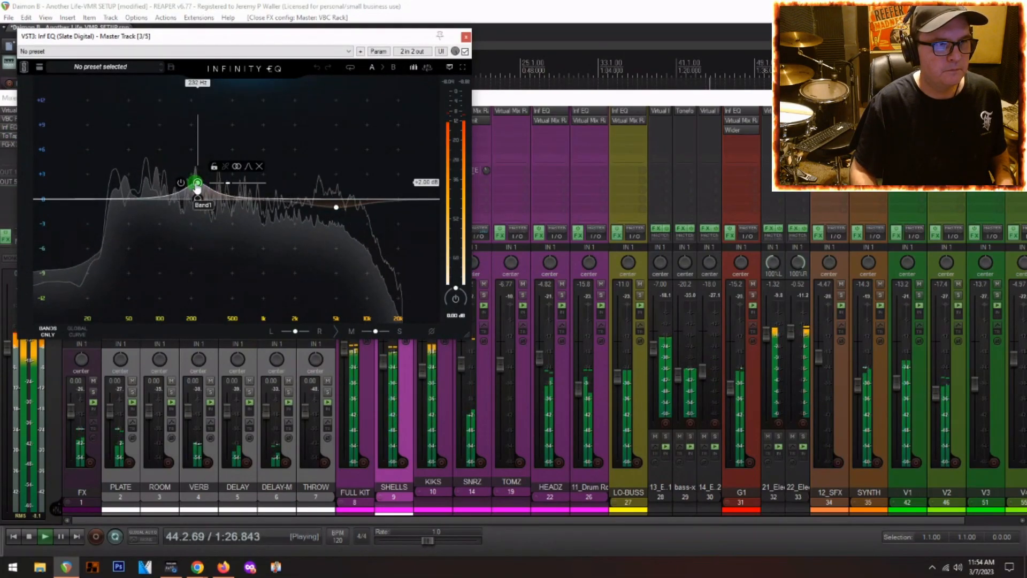
mouse_move(338, 212)
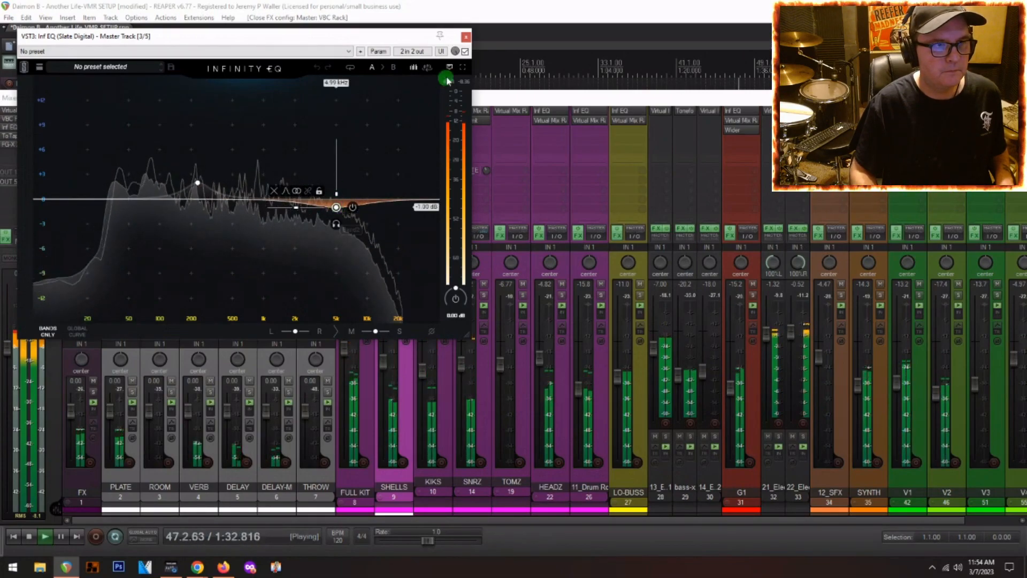
left_click(465, 36)
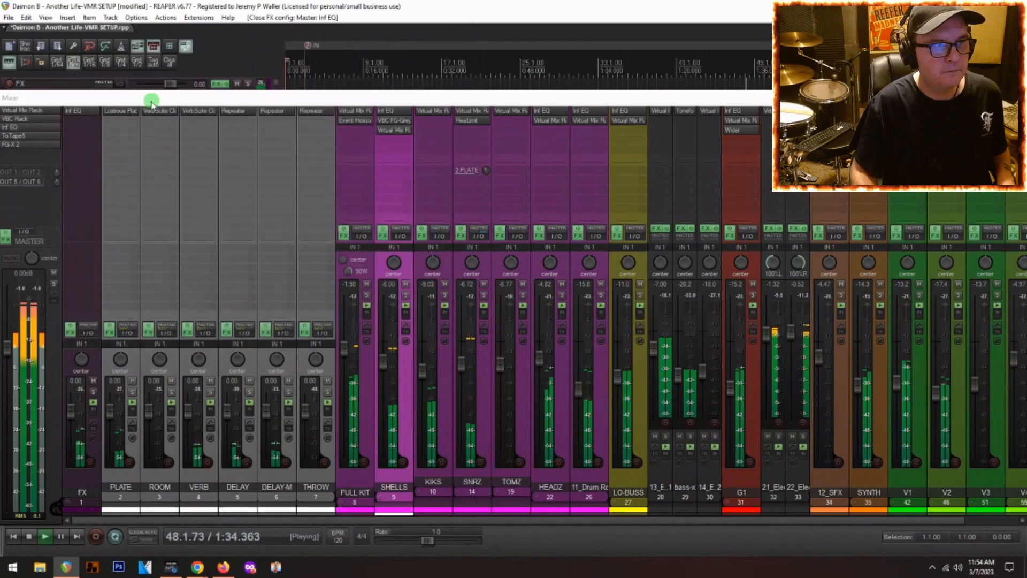
- Set Louder to 0.25 in the master track's ToTape5 and compare the mix with the plugin bypassed
left_click(19, 140)
left_click_drag(264, 154, 291, 155)
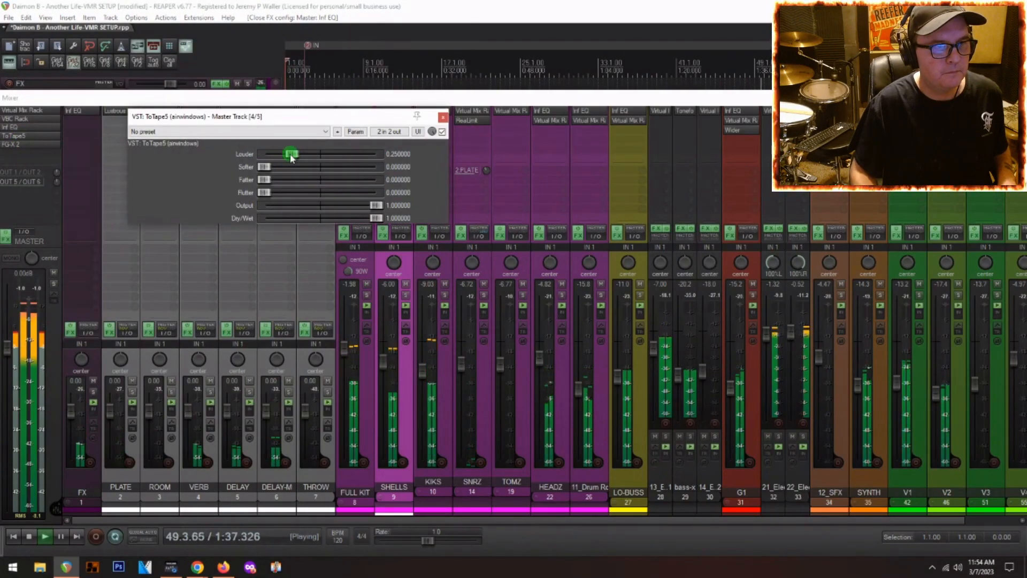
left_click(442, 133)
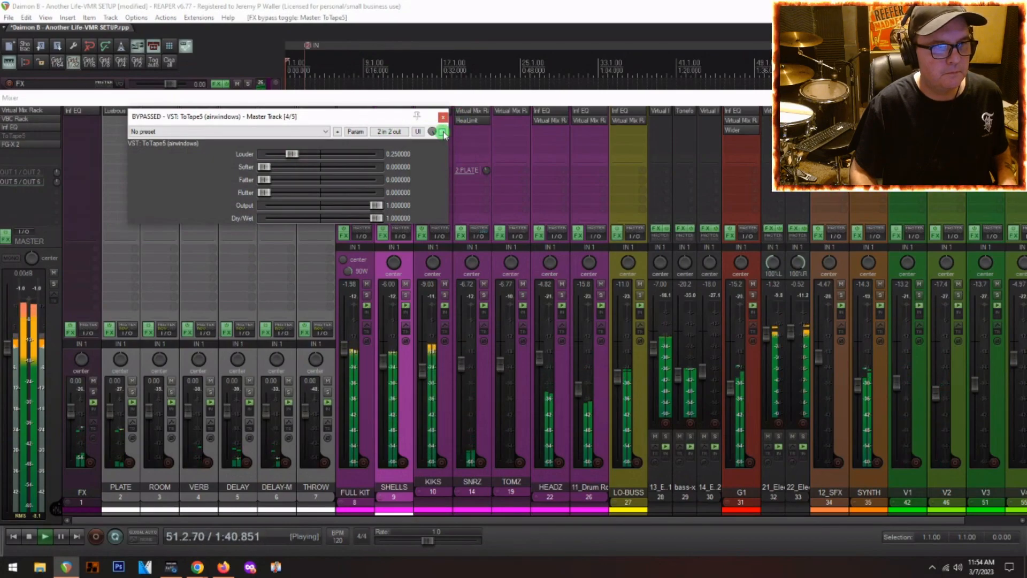
left_click(443, 117)
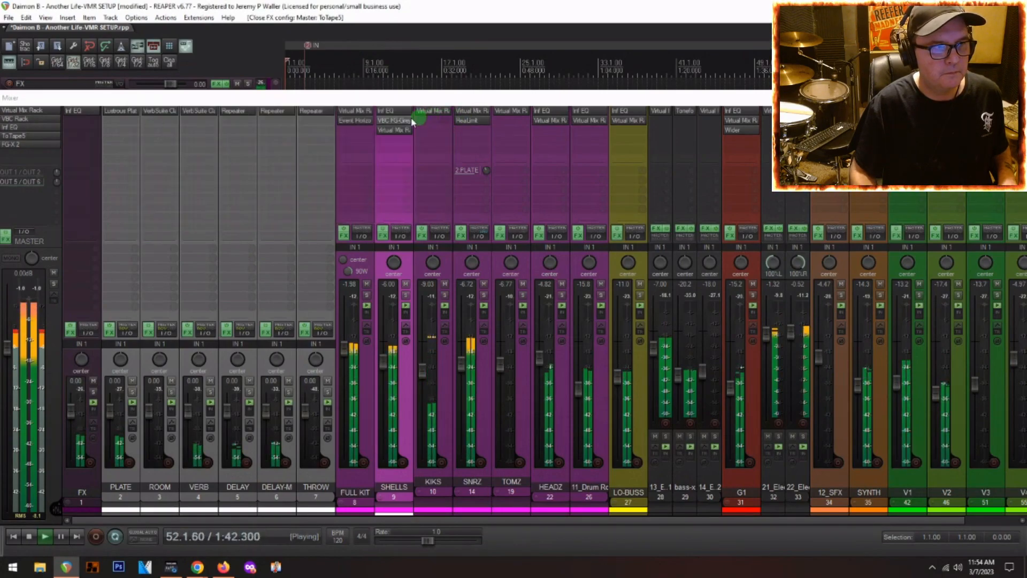
- Check the compressor, gain and ceiling settings of FG-X 2 on the master track
left_click(16, 145)
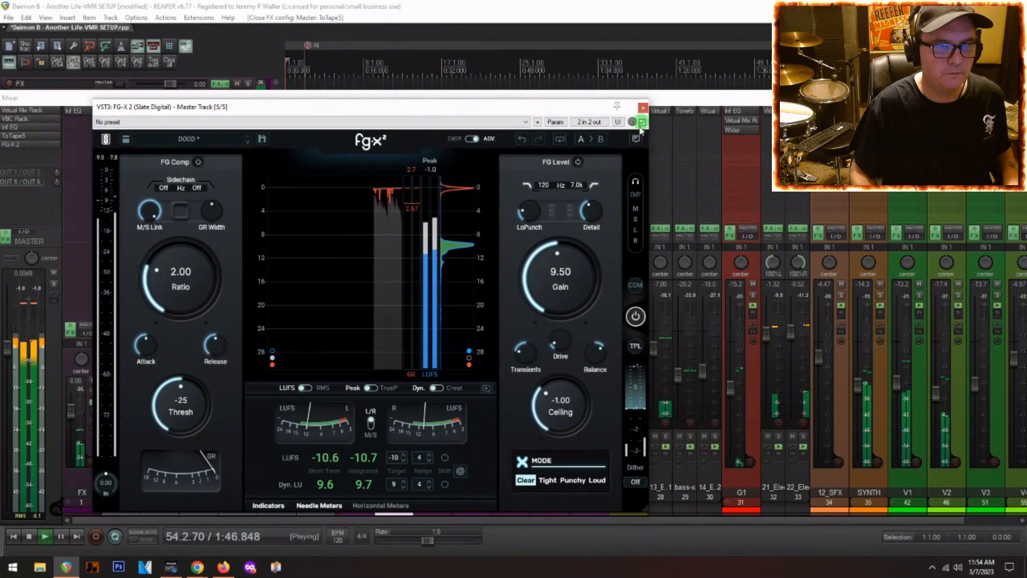
left_click(645, 107)
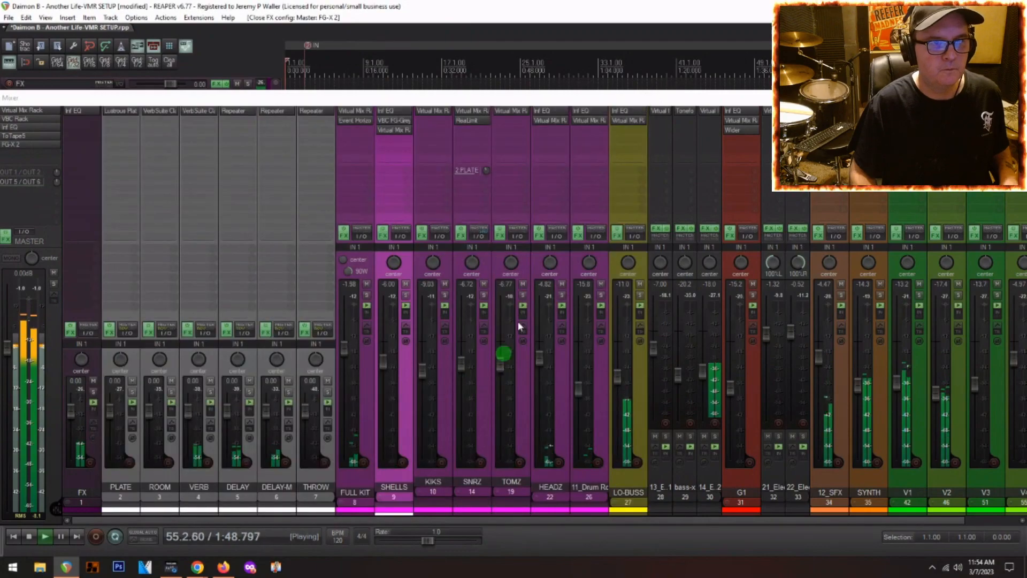
- Stop playback, place the edit cursor at about 0:14 in the arrangement, test the start point and return to the mixer
key("space")
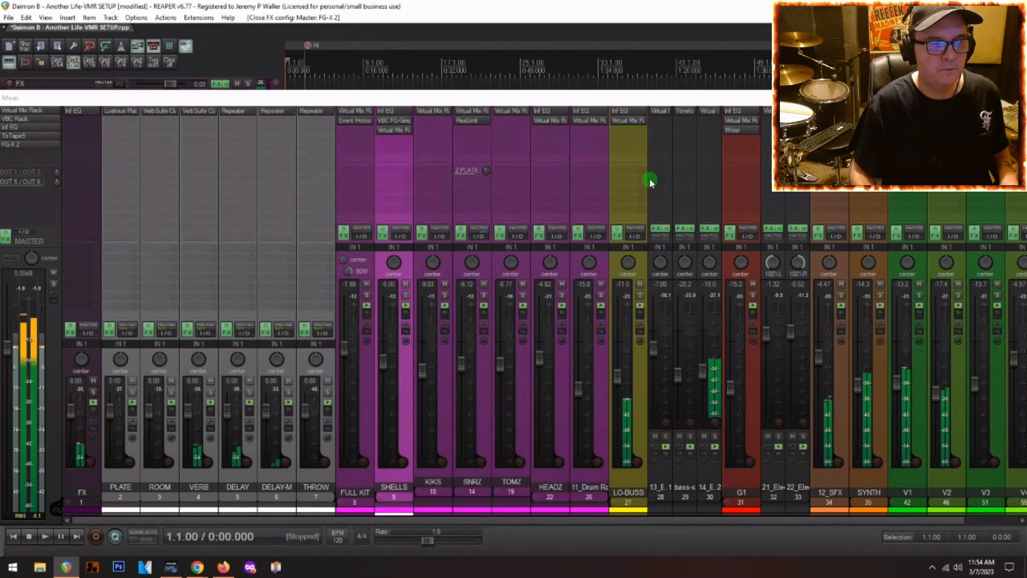
key("ctrl+m")
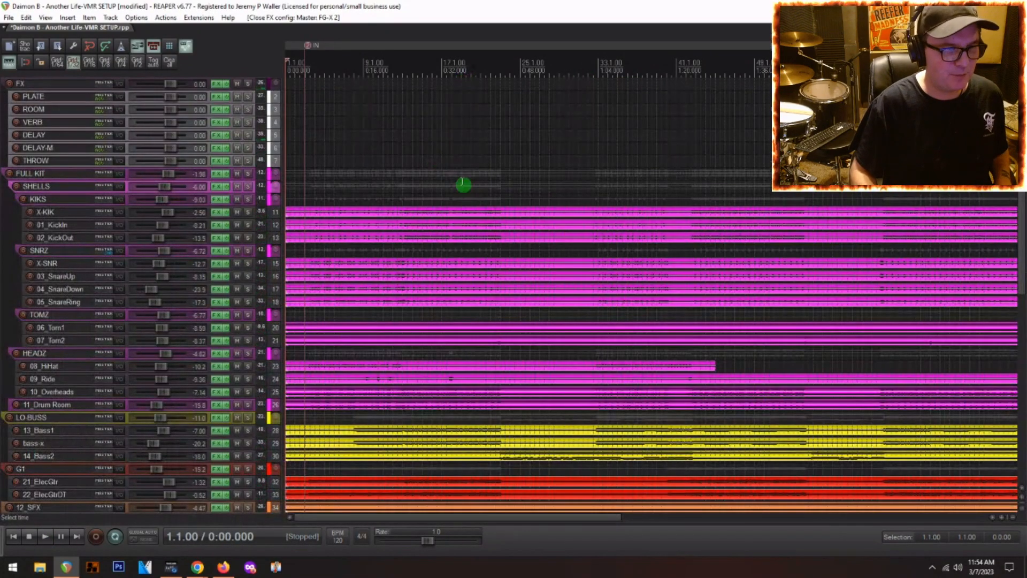
left_click(335, 169)
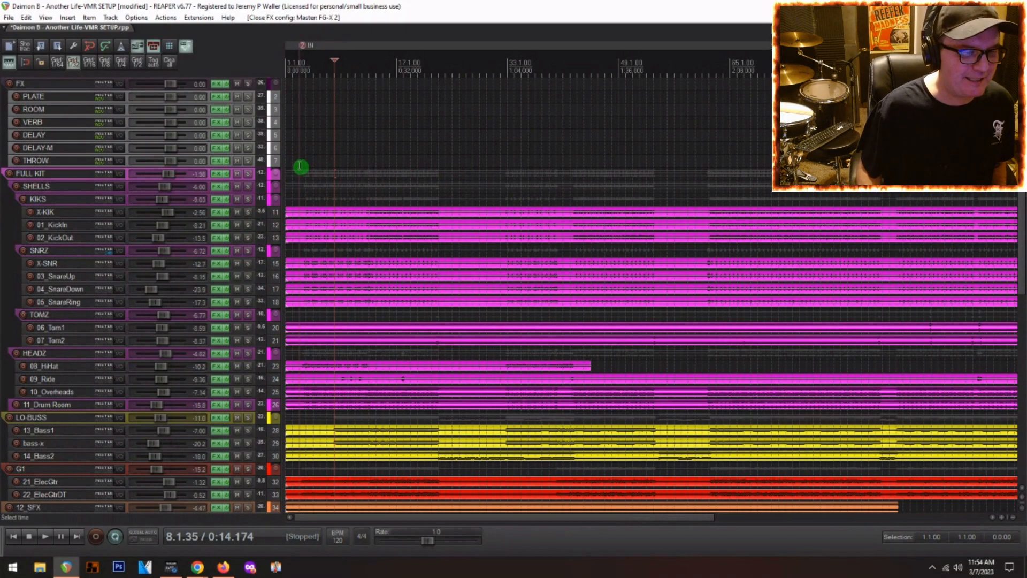
key("space")
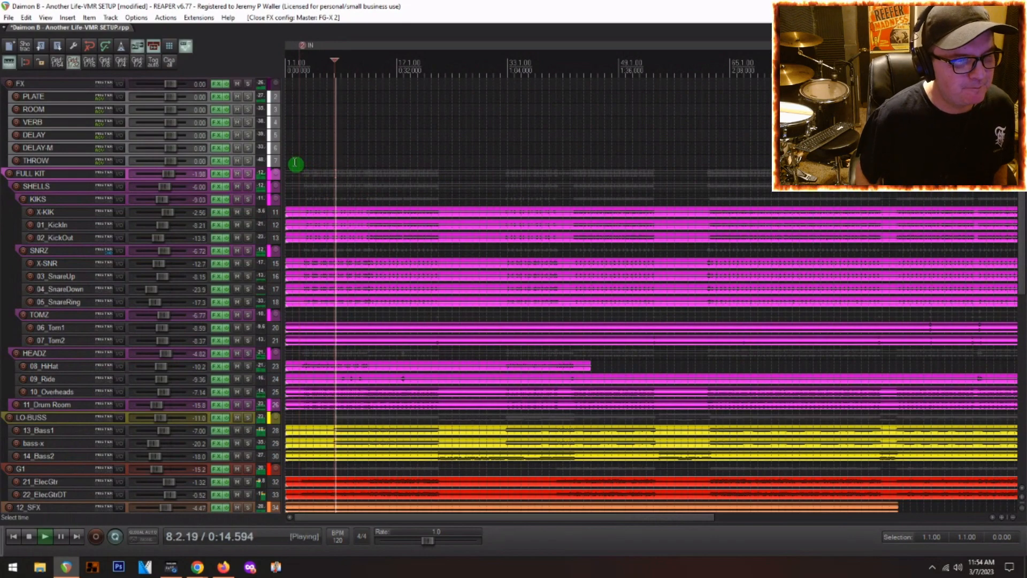
key("space")
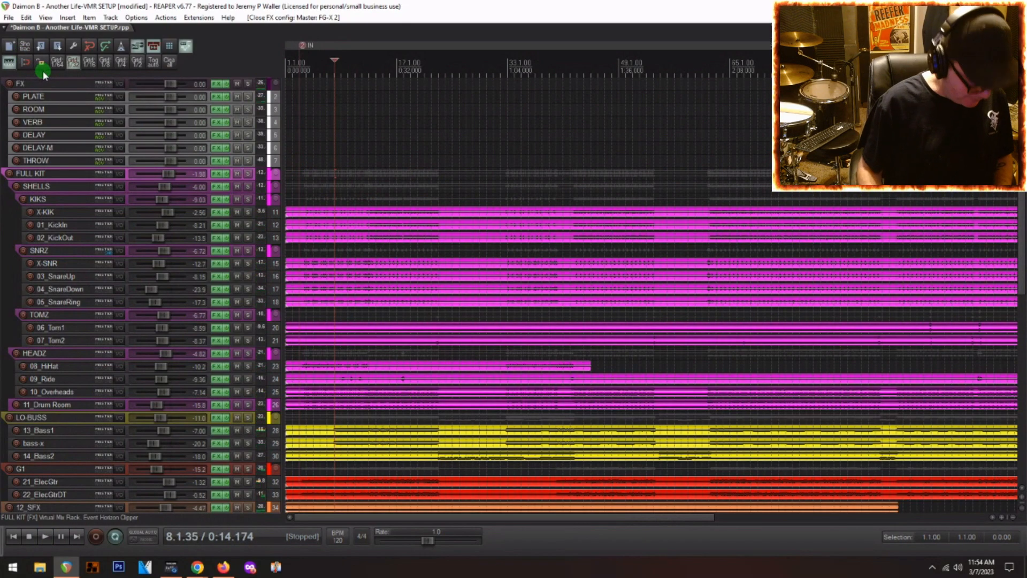
left_click(43, 71)
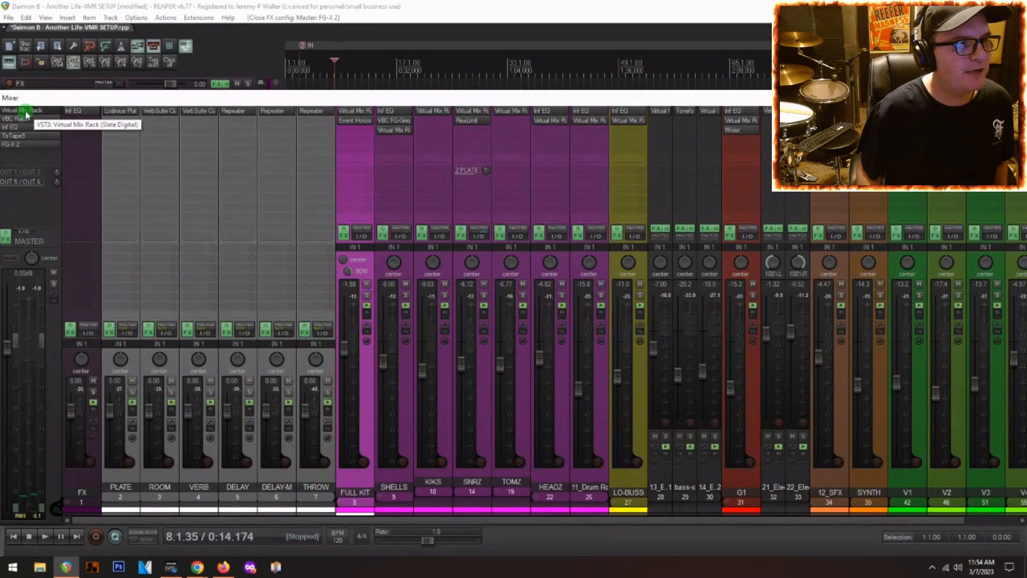
- Play the mix and compare it with the master track's Virtual Mix Rack bypassed and enabled
left_click(26, 111)
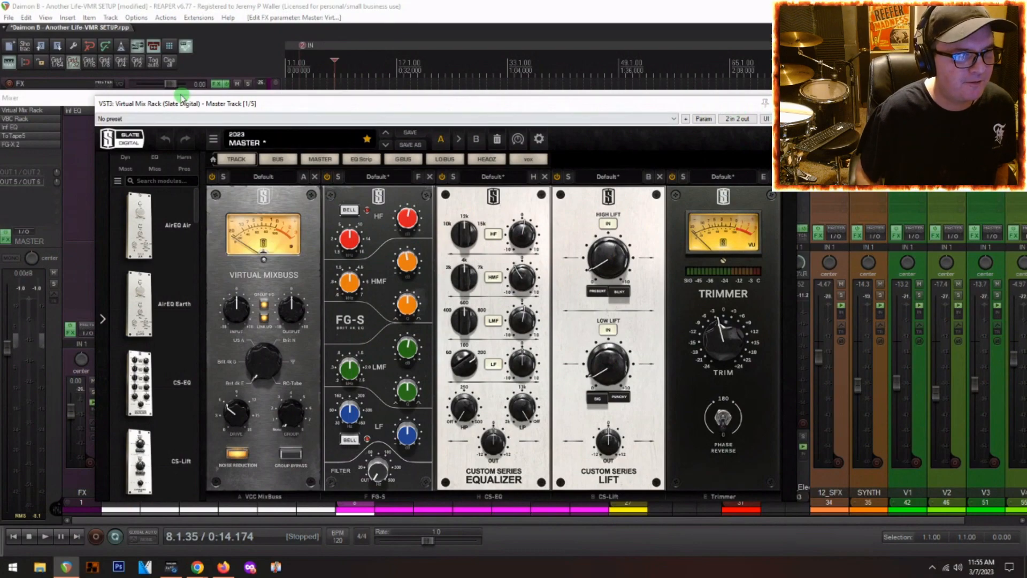
key("space")
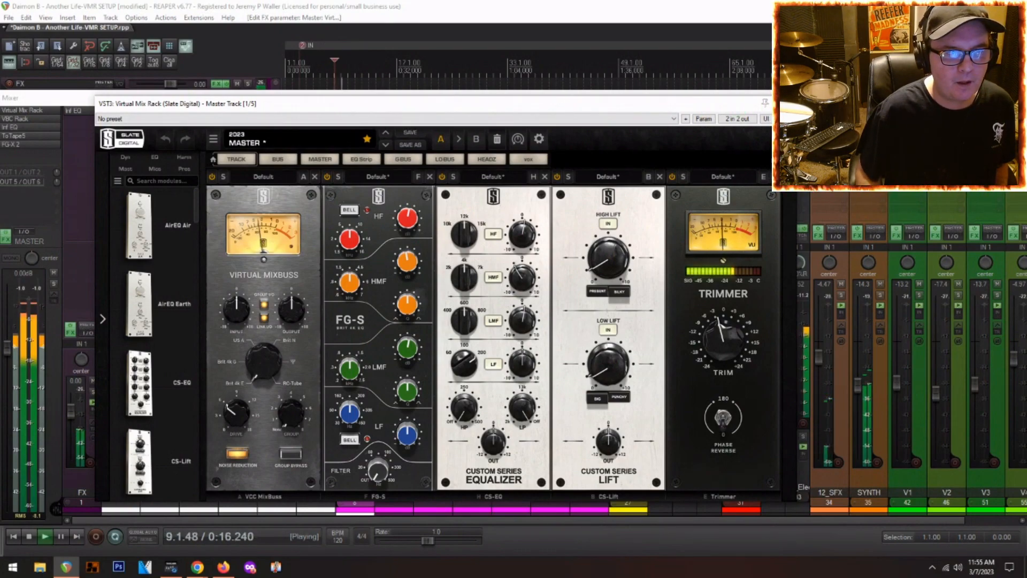
left_click(789, 119)
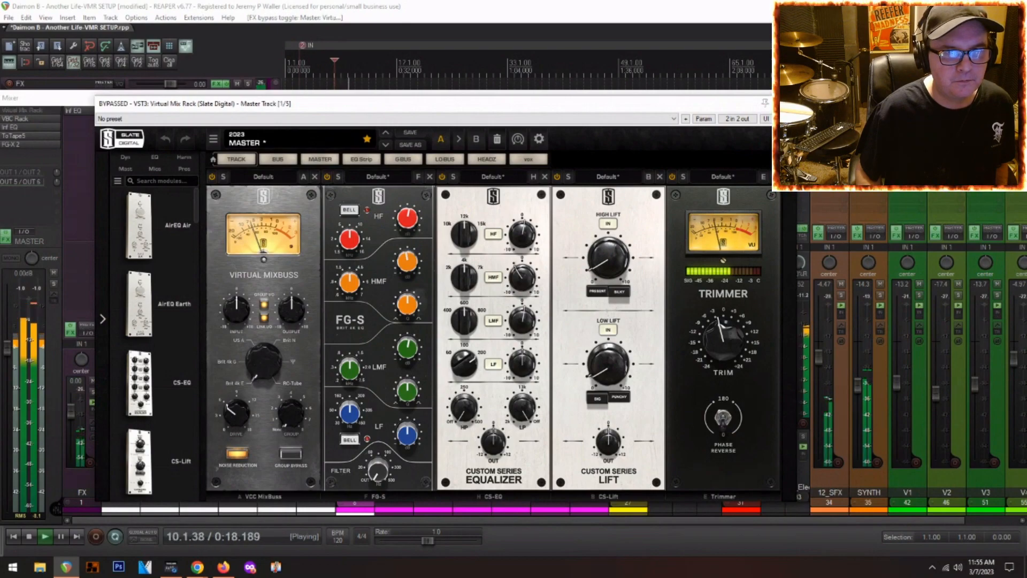
left_click(789, 119)
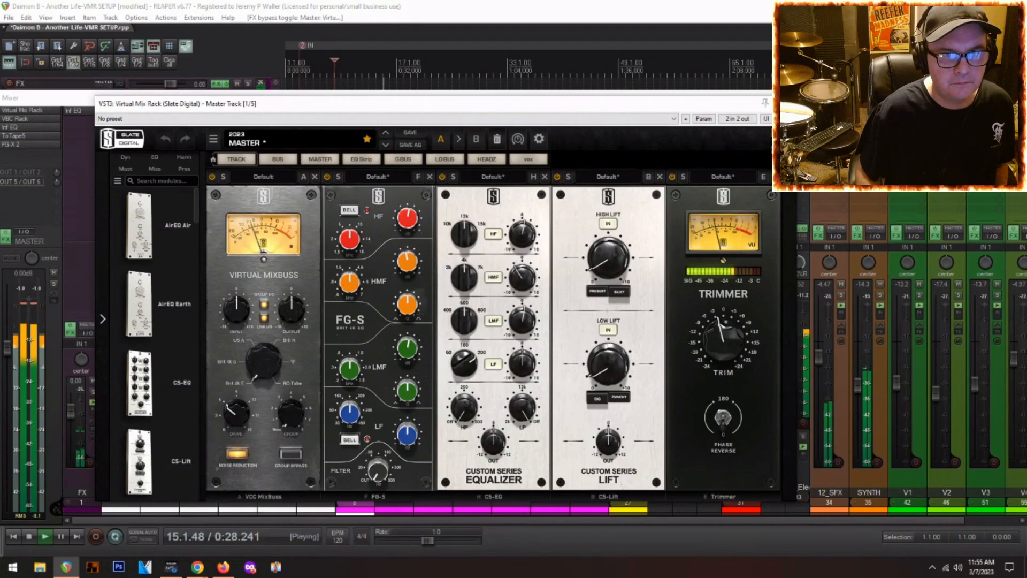
key("space")
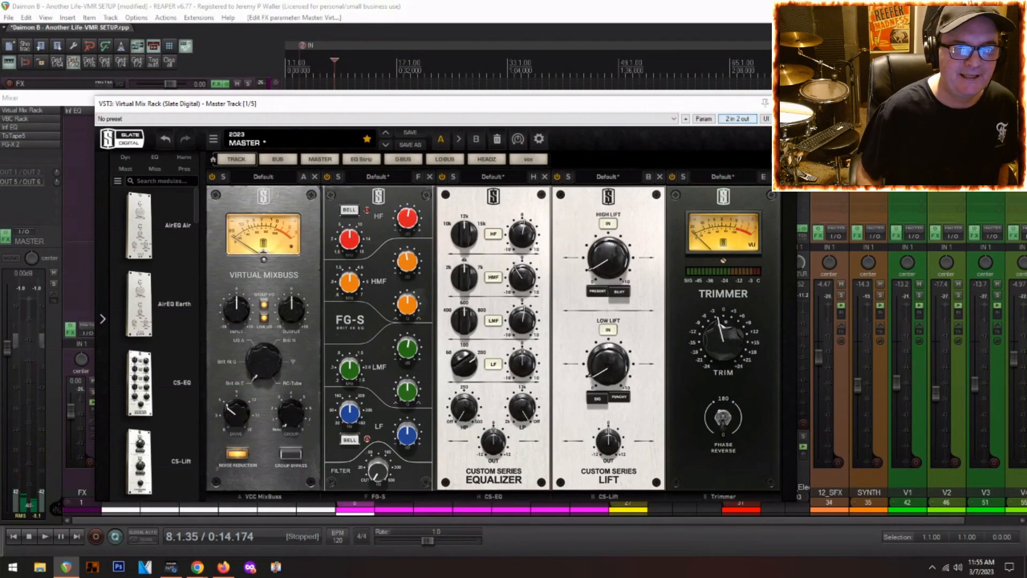
left_click(785, 103)
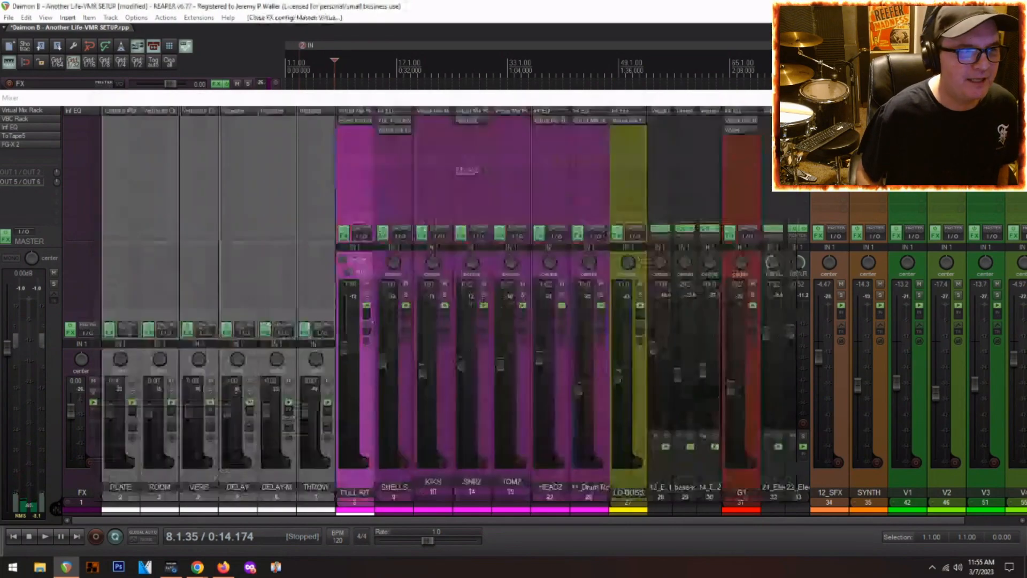
- Play the mix and check the FG-MU compressor's input and threshold in the master track's VBC Rack
left_click(27, 118)
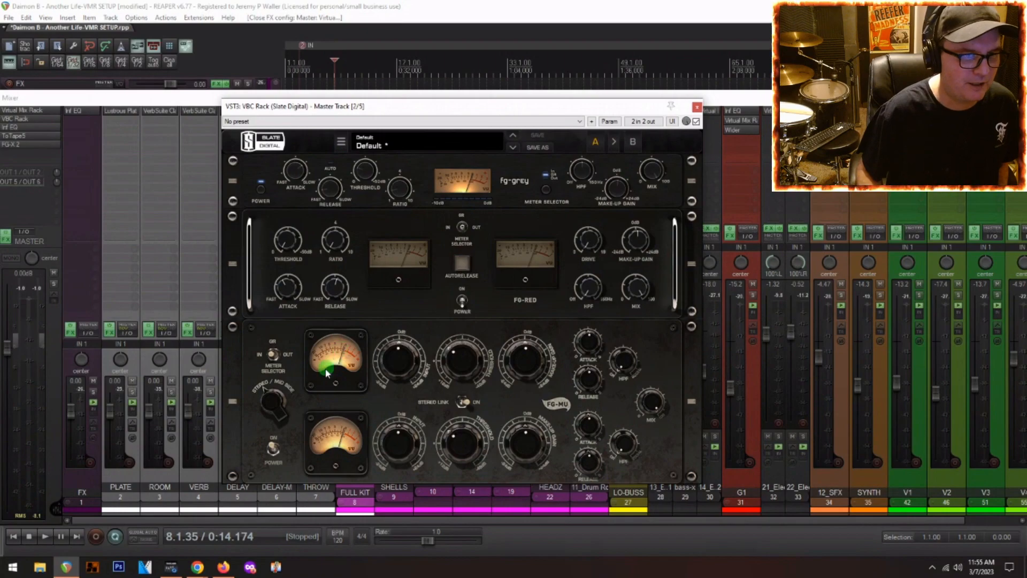
key("space")
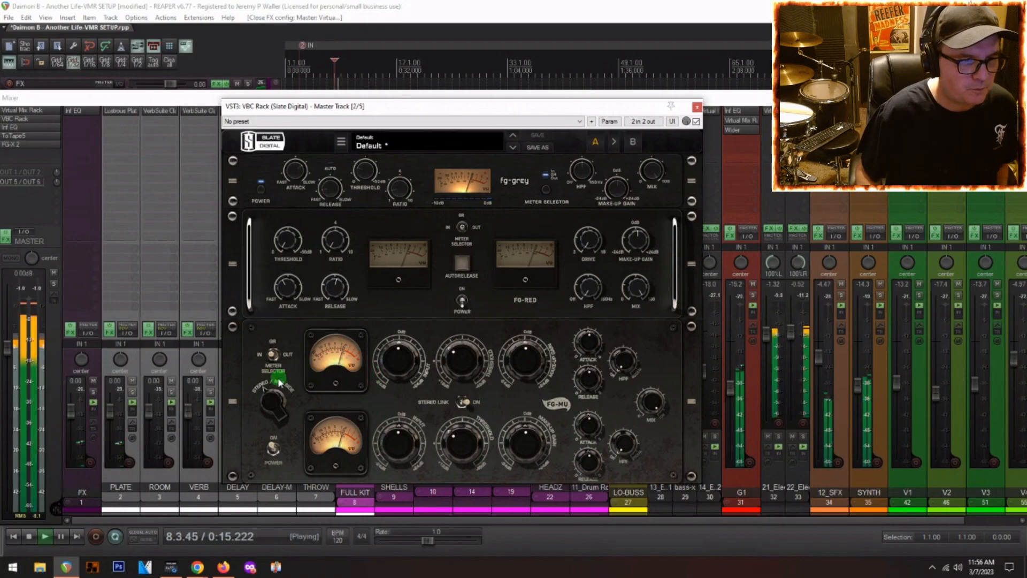
left_click(404, 363)
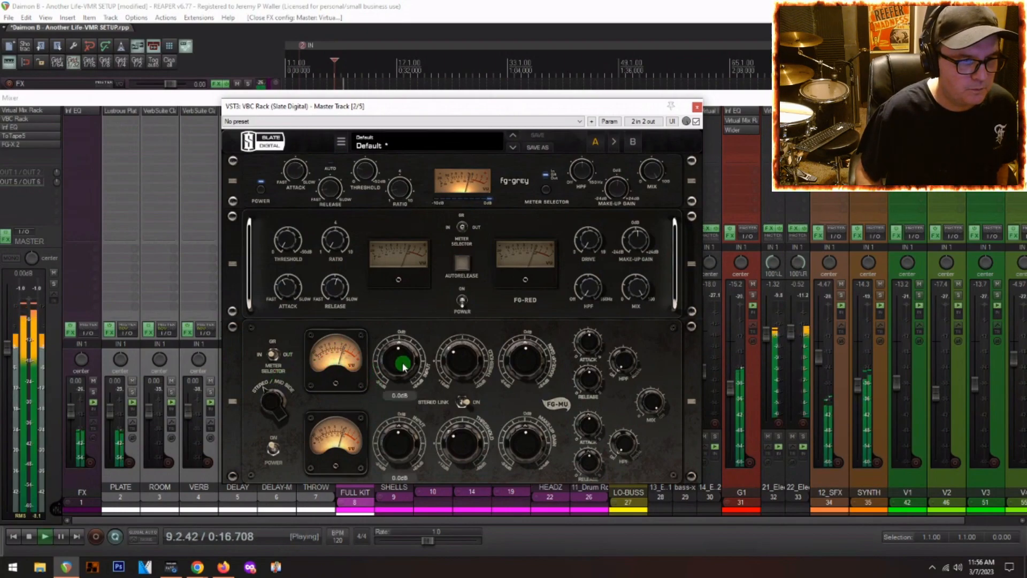
left_click(464, 363)
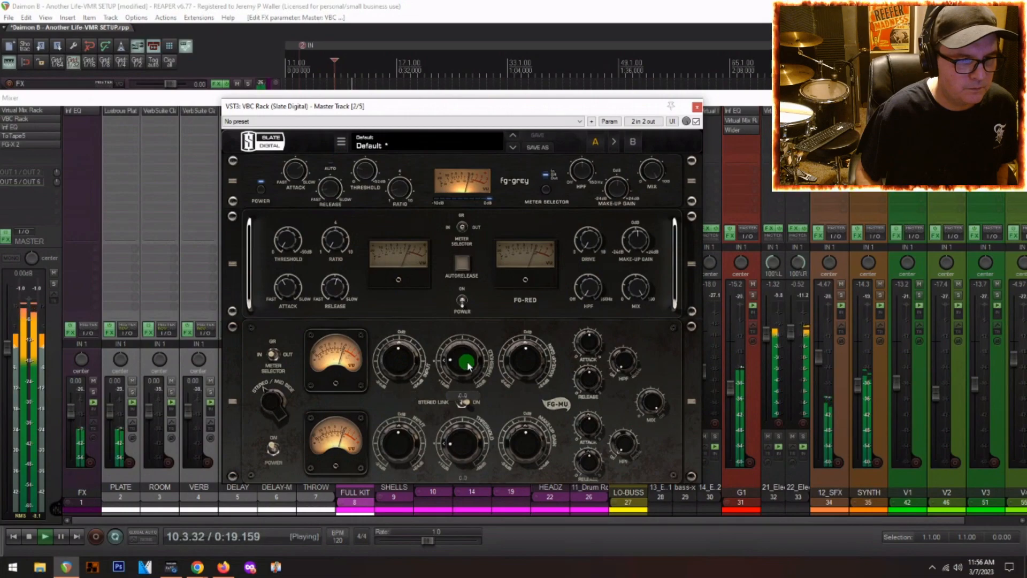
- Compare the mix with FG-MU powered off and on in the VBC Rack, leave it on and close the rack
left_click(294, 460)
left_click(271, 454)
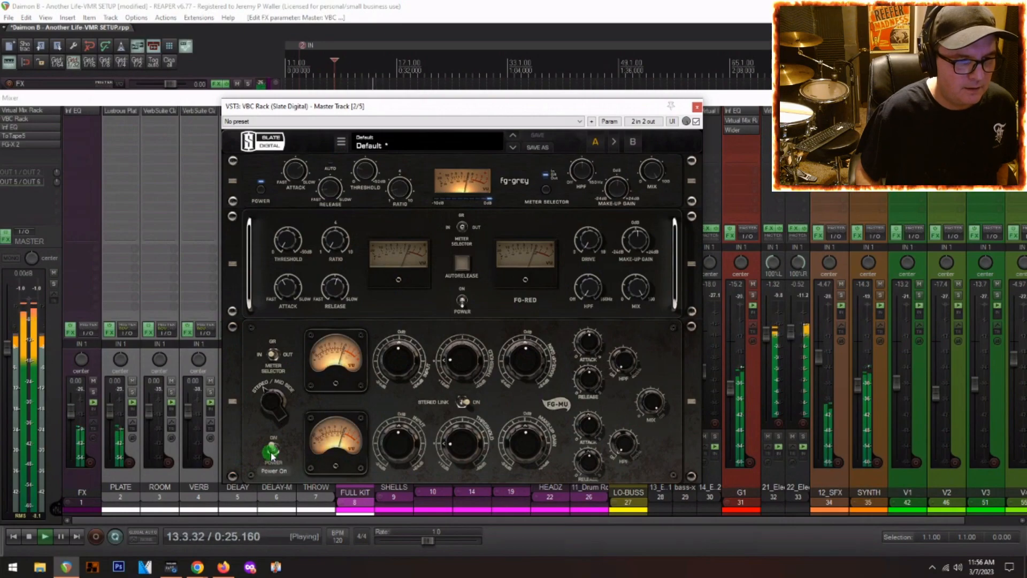
key("space")
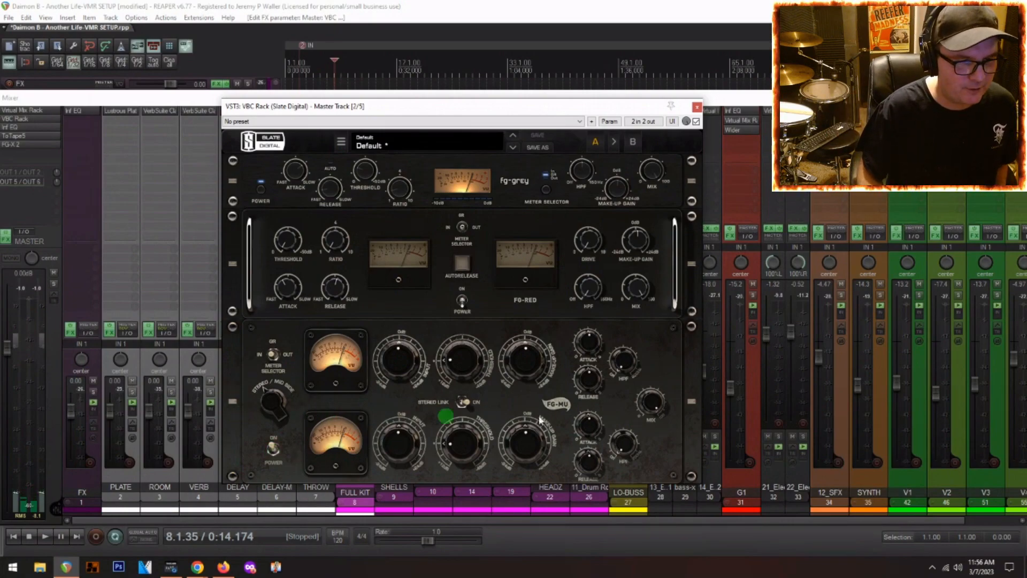
left_click(258, 454)
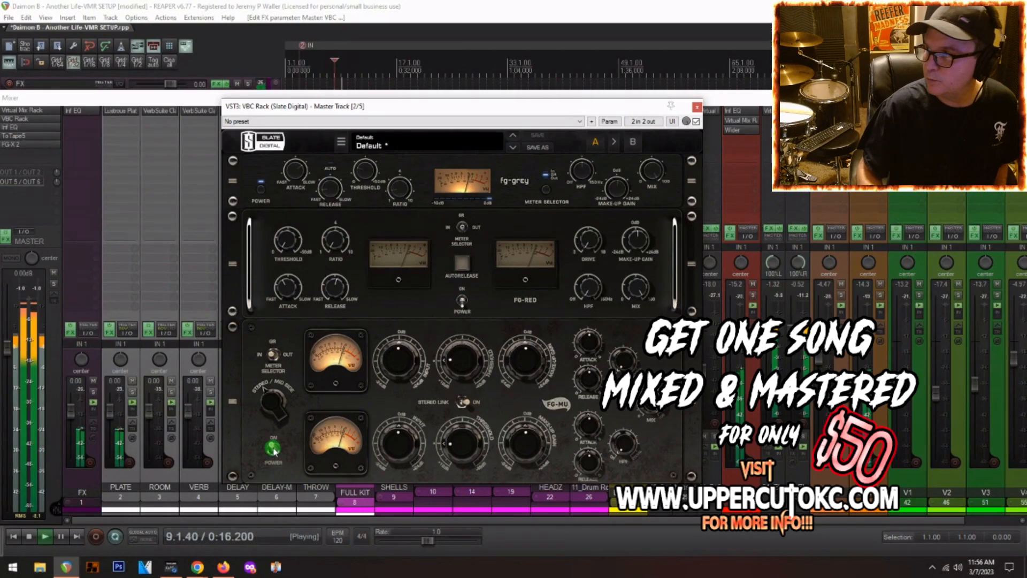
left_click(274, 450)
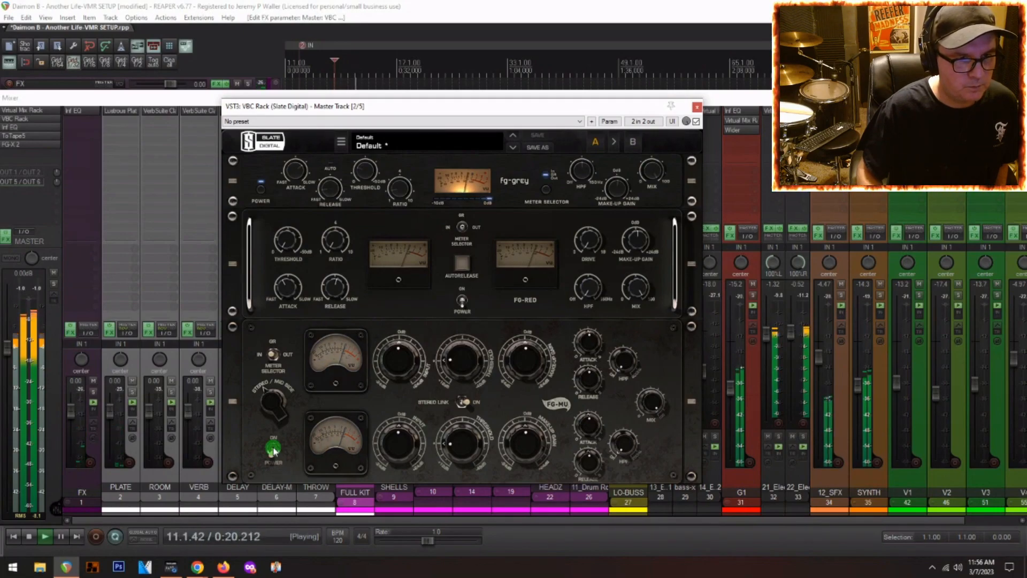
left_click(273, 451)
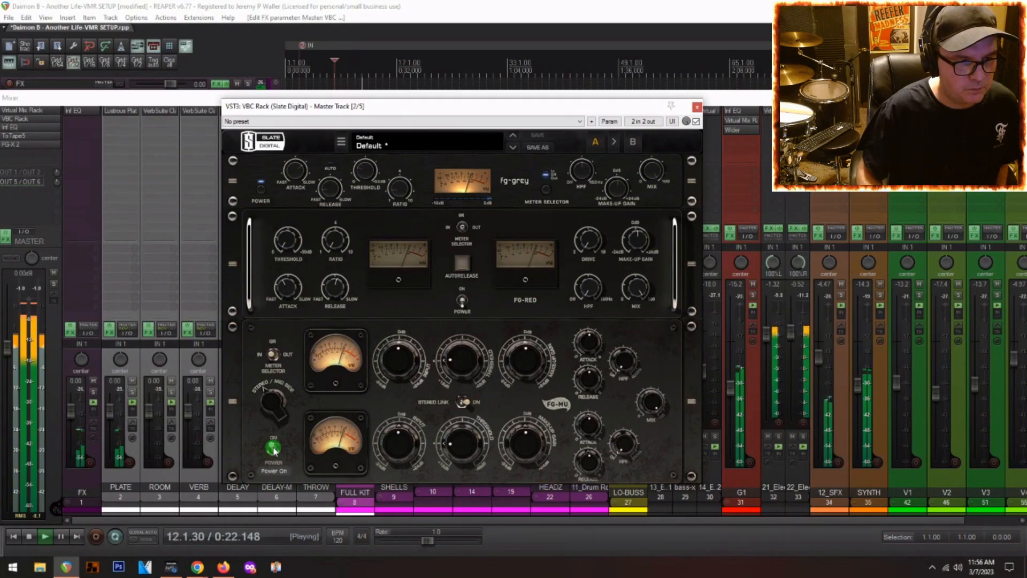
key("space")
left_click(697, 108)
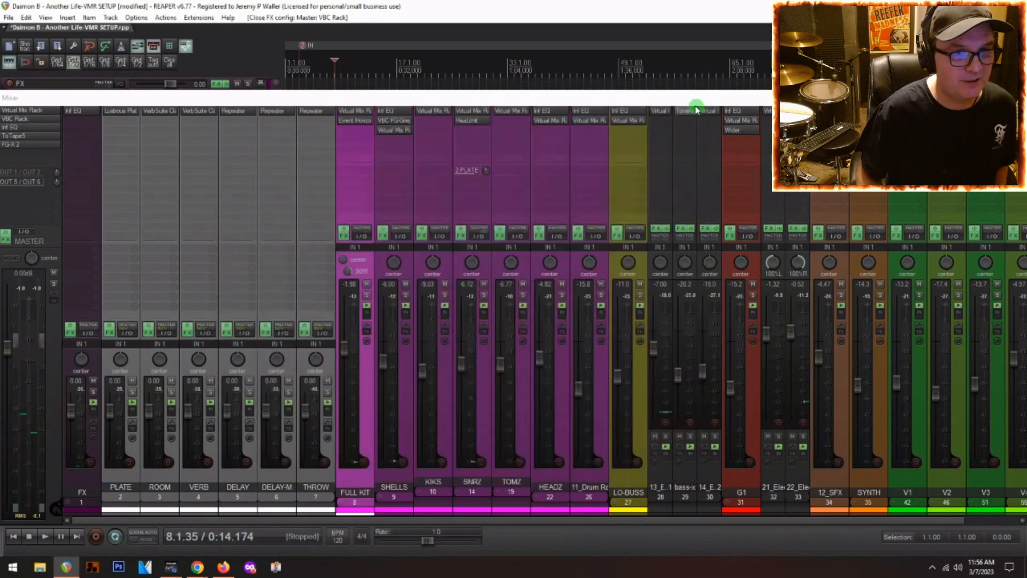
- Solo the low-mid boost band of the master track's Infinity EQ during playback, and unsolo it after listening
left_click(5, 128)
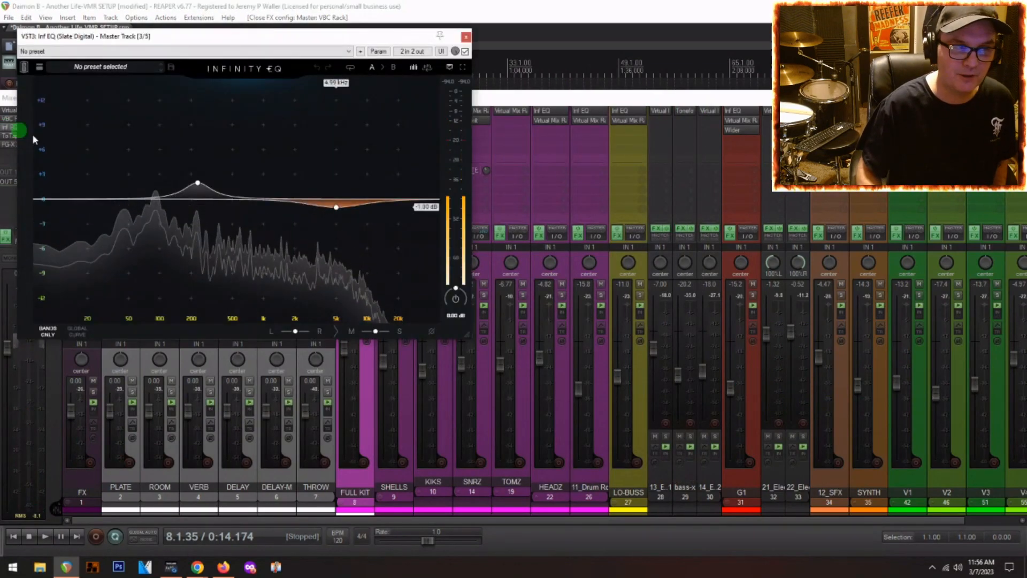
left_click(197, 183)
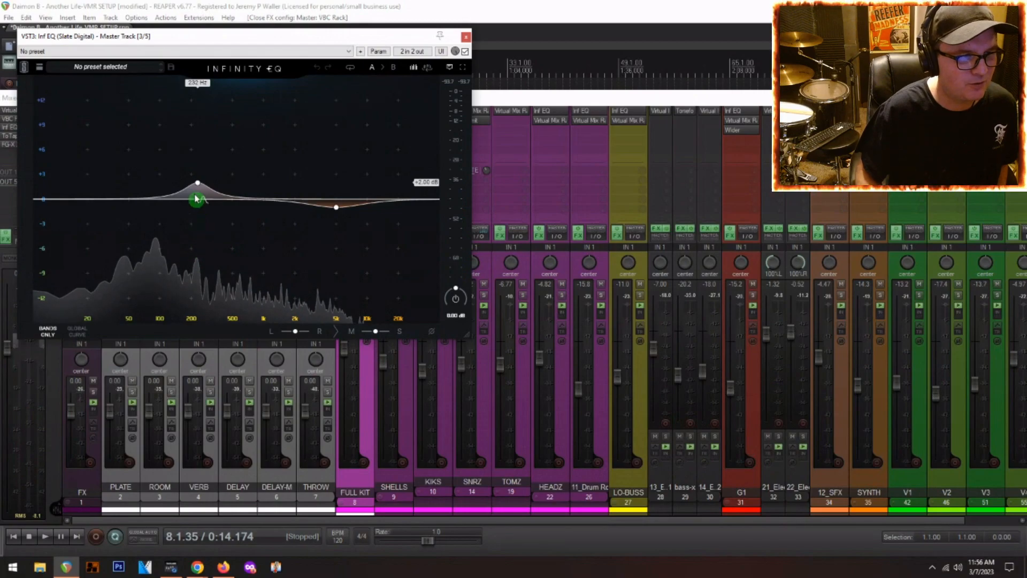
key("space")
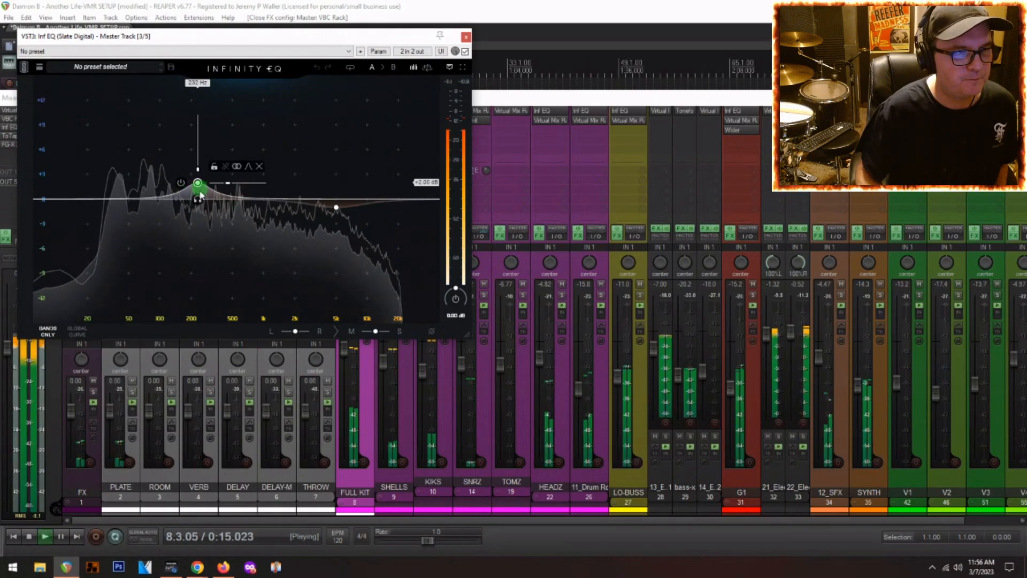
left_click(198, 199)
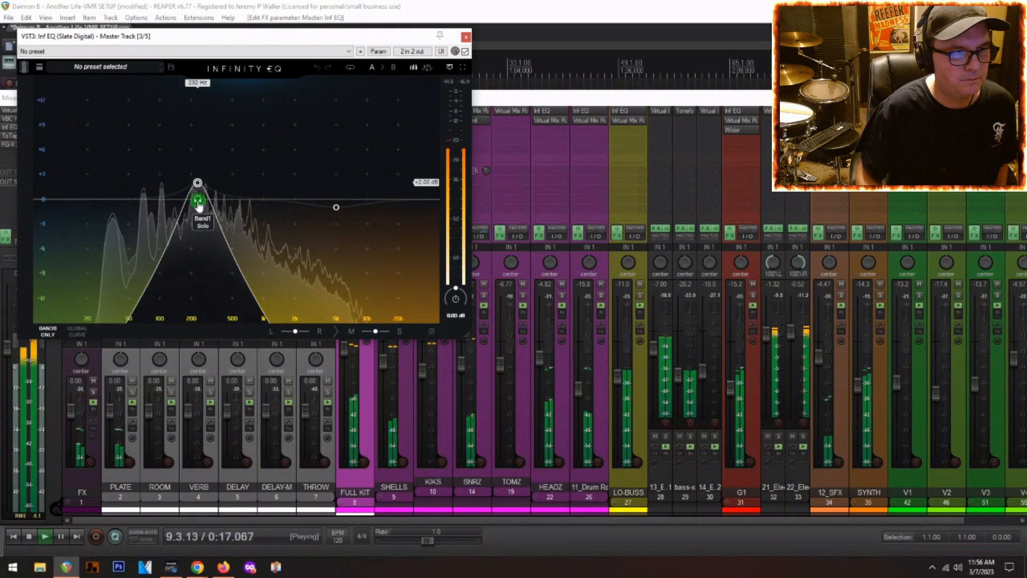
left_click(198, 201)
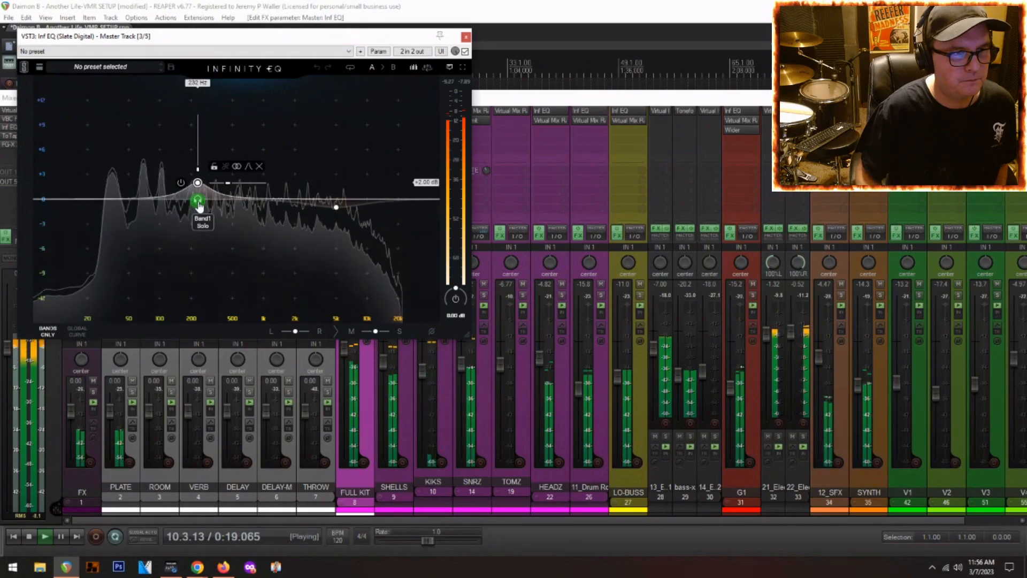
key("space")
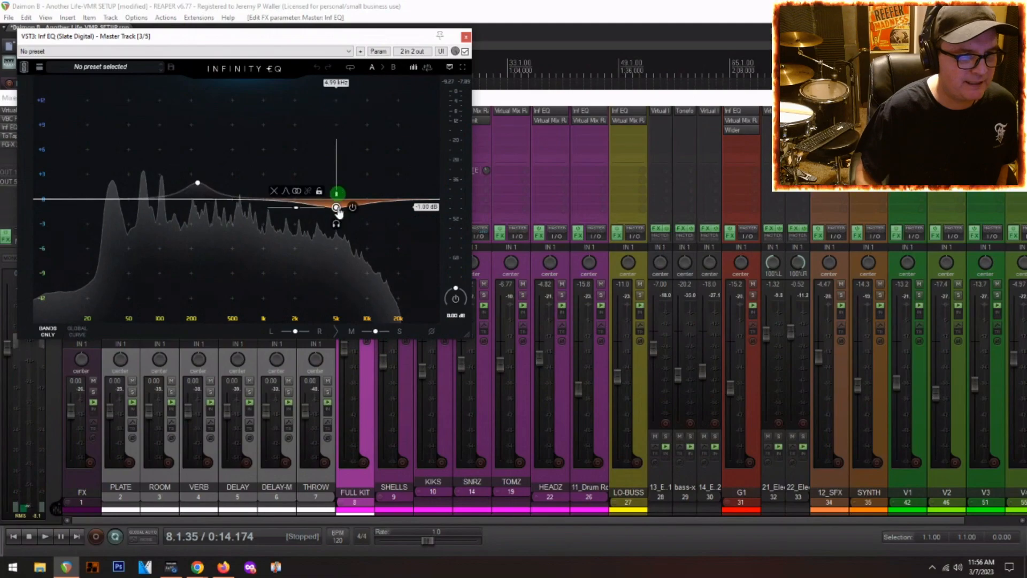
- Solo the high-frequency cut band in Infinity EQ during playback, and unsolo it after listening
left_click(336, 227)
key("space")
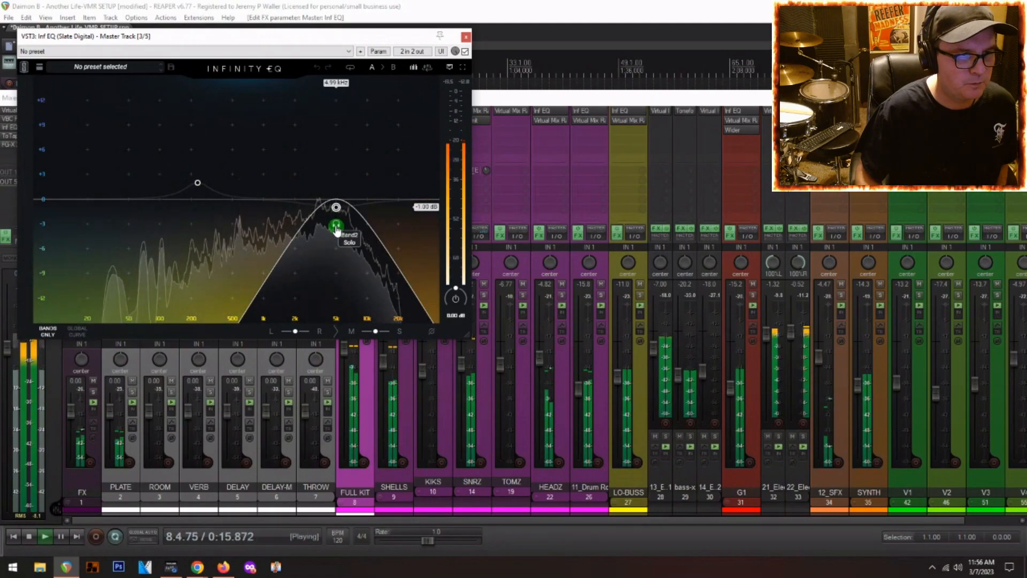
left_click(336, 228)
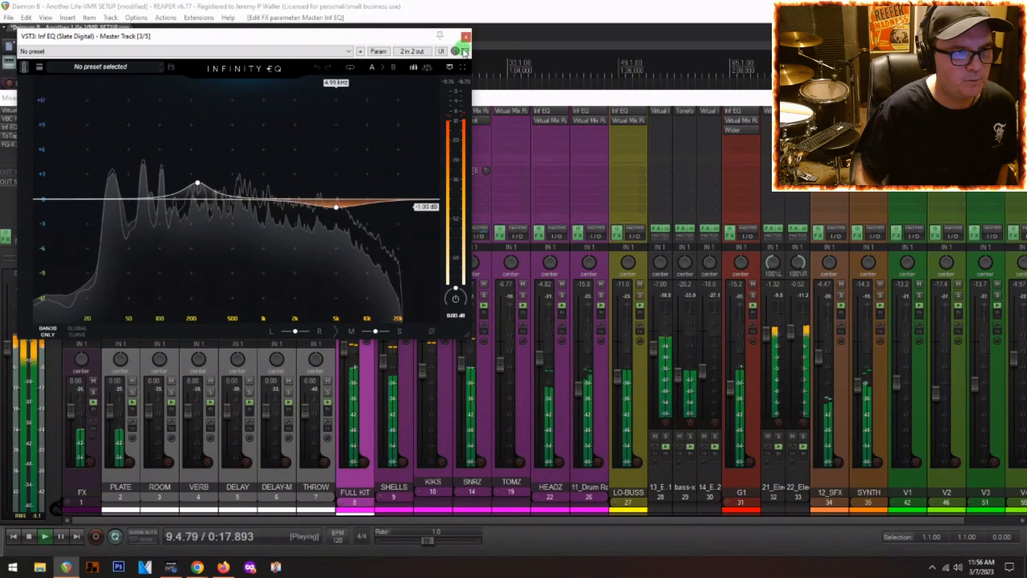
- Compare the mix with Infinity EQ bypassed and enabled, close the plugin and stop playback
left_click(464, 52)
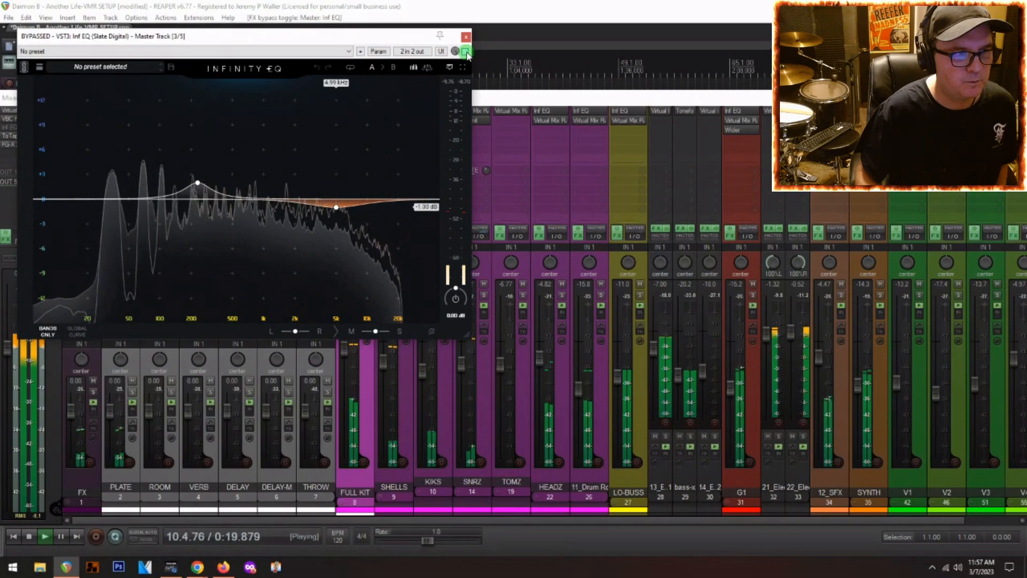
left_click(465, 51)
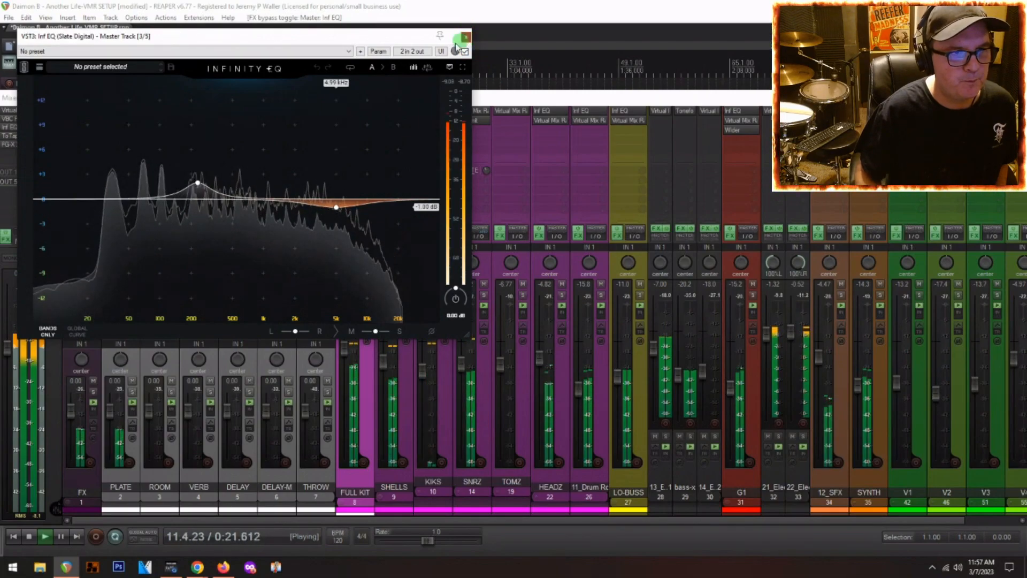
left_click(466, 37)
key("space")
- Open ToTape5 from the master track's plugin chain and play a short passage of the mix through it
left_click(13, 137)
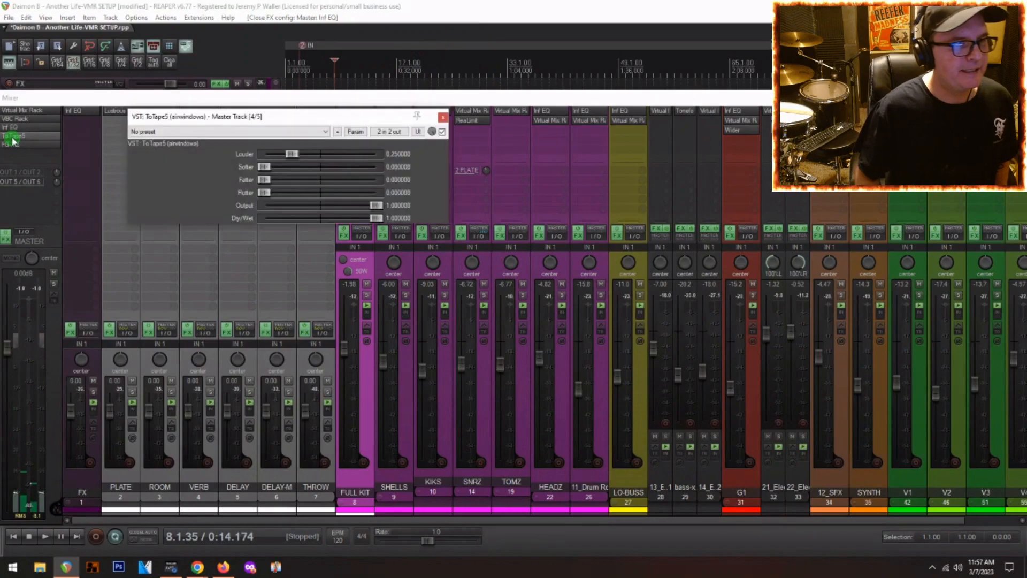
left_click_drag(286, 117, 307, 139)
left_click(122, 191)
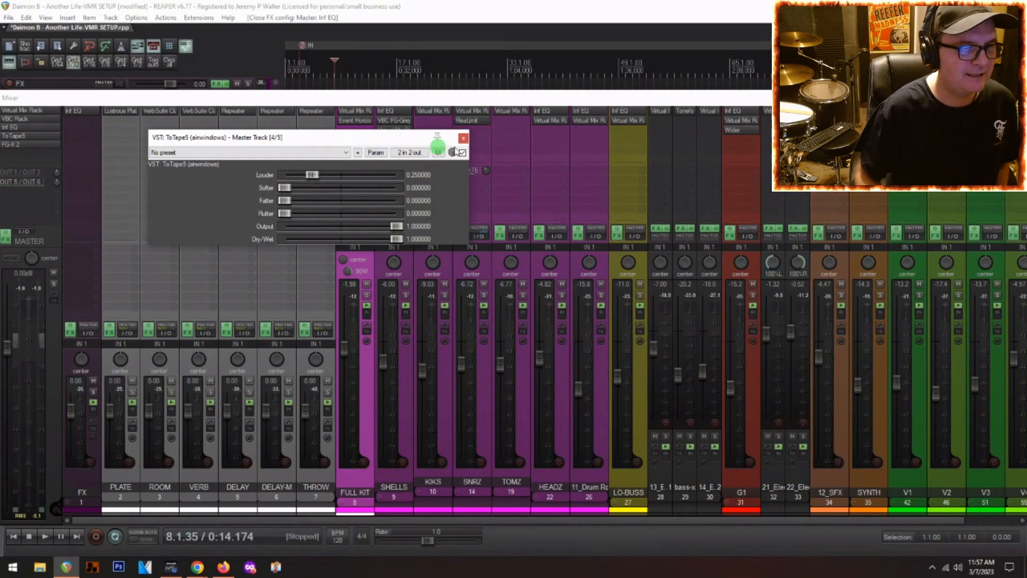
left_click(331, 154)
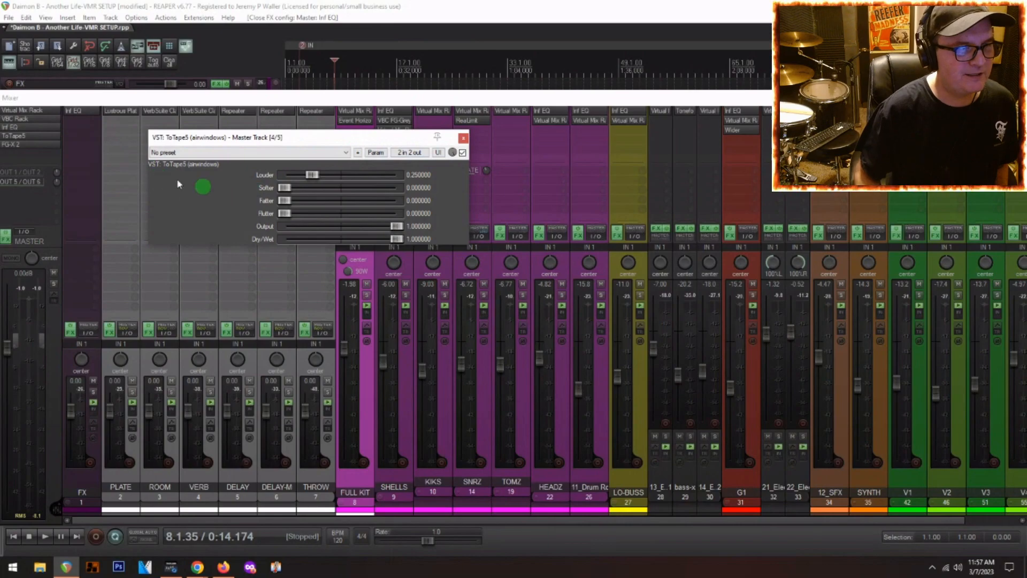
key("alt+space")
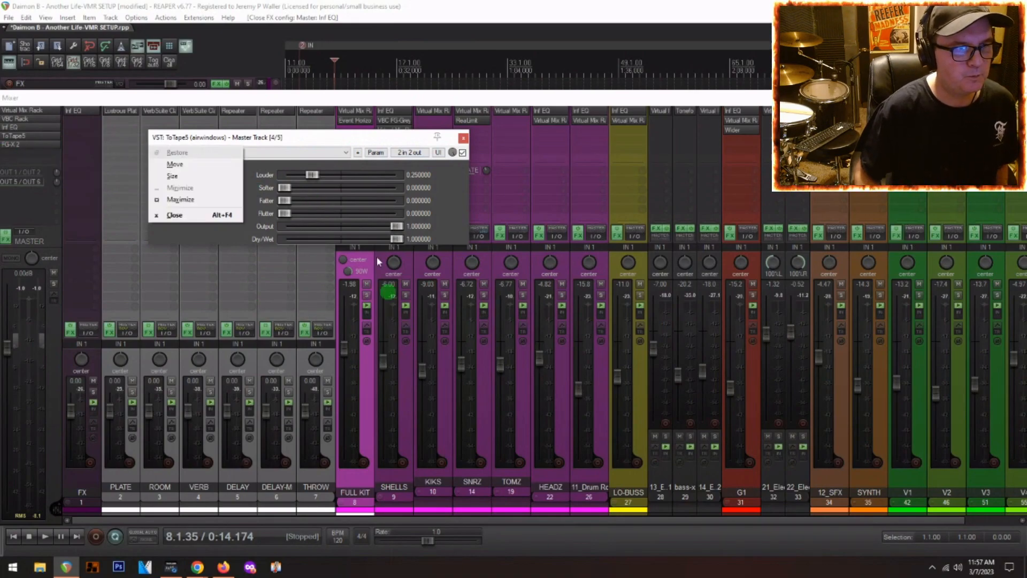
left_click(335, 137)
key("space")
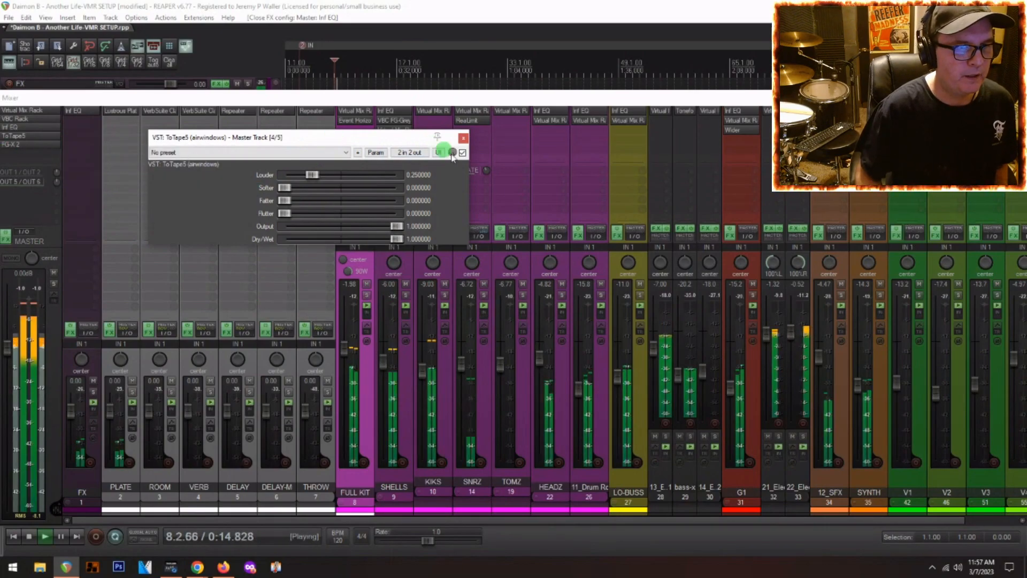
key("space")
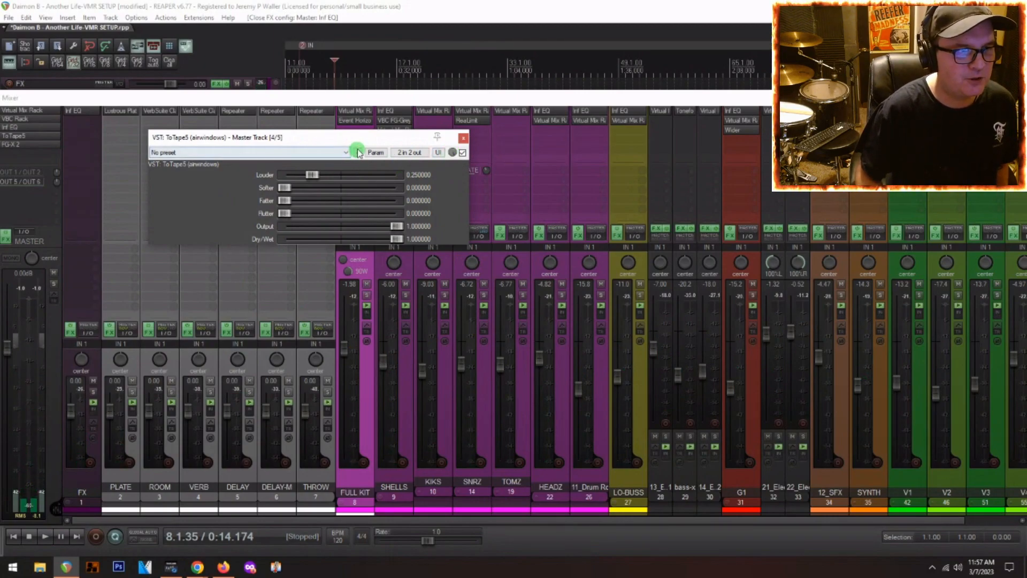
- Show ToTape5 in the master track's FX chain window and listen to its delta solo during playback
double_click(331, 141)
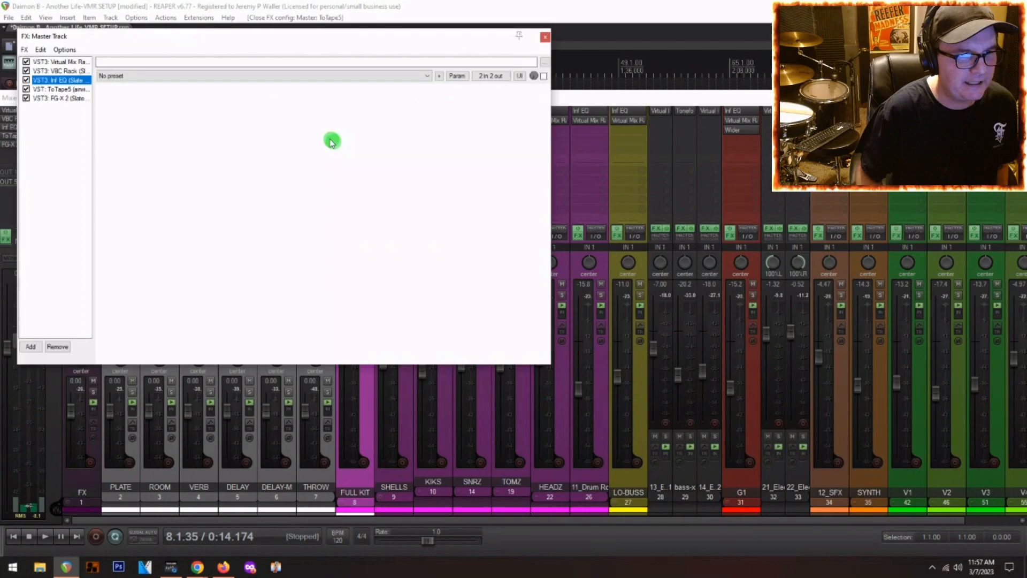
left_click(51, 90)
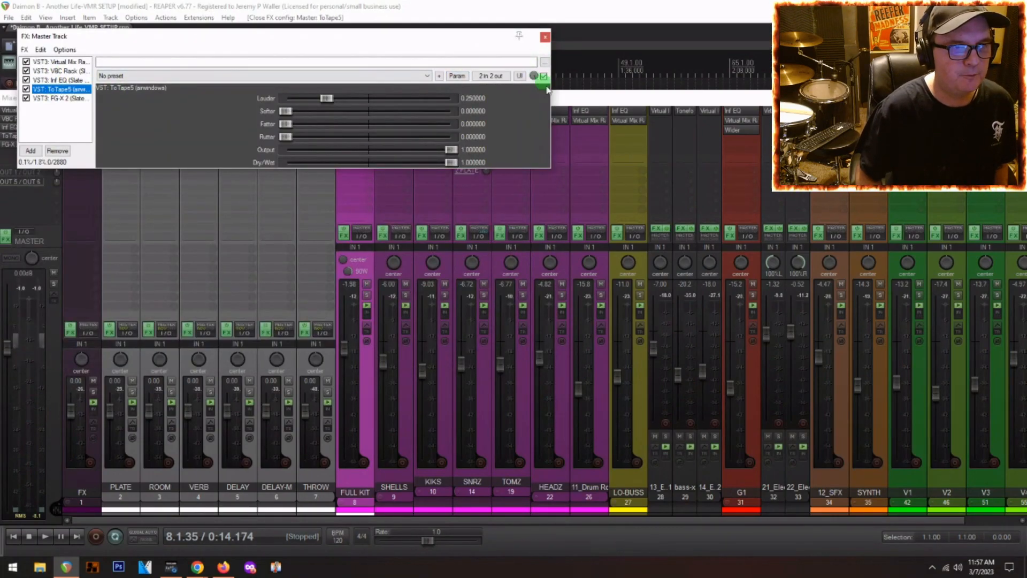
key("space")
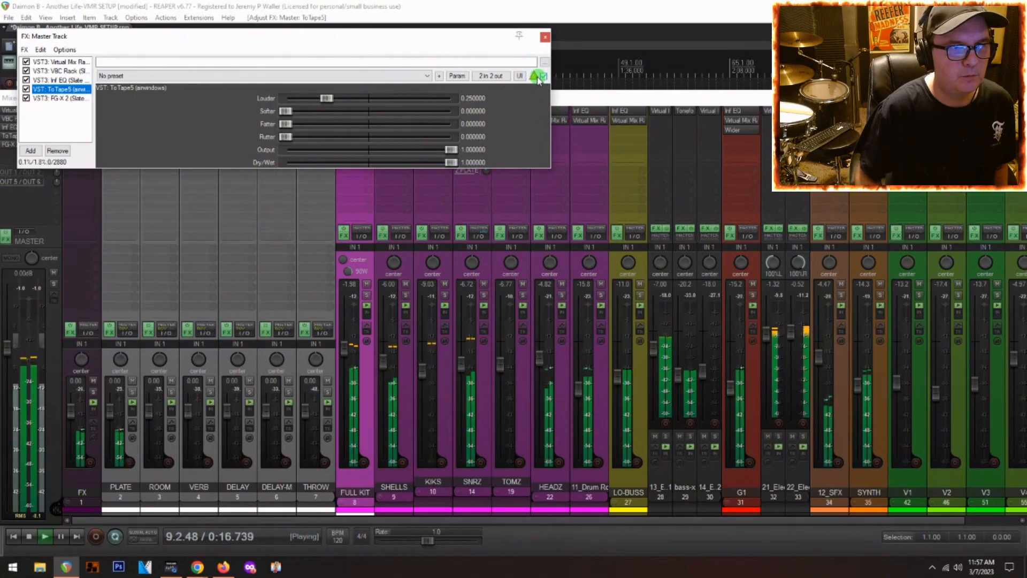
key("space")
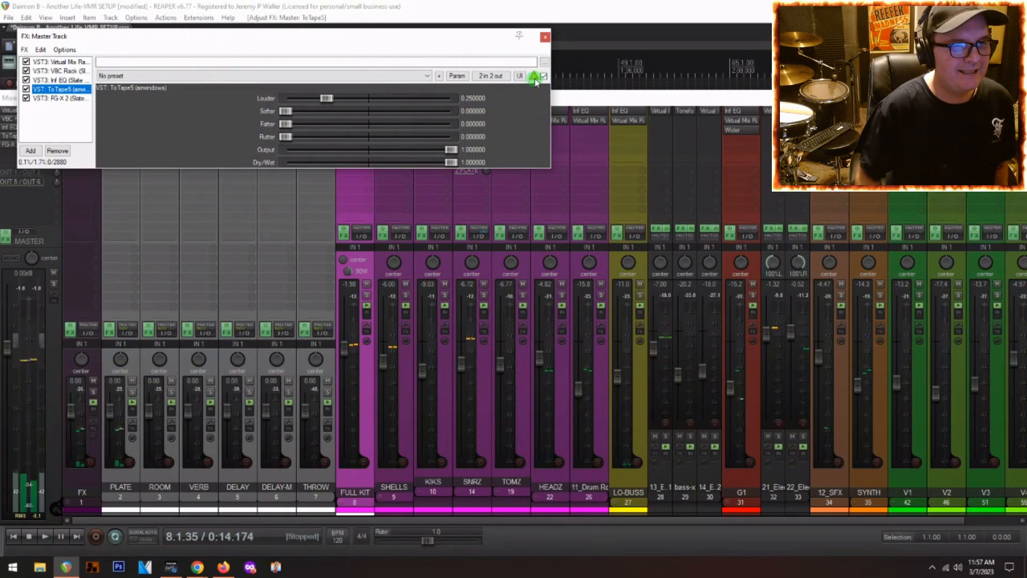
- Add Slate Digital's VST3 Virtual Tape Machines to the master track's FX chain and place it directly before ToTape5
right_click(66, 91)
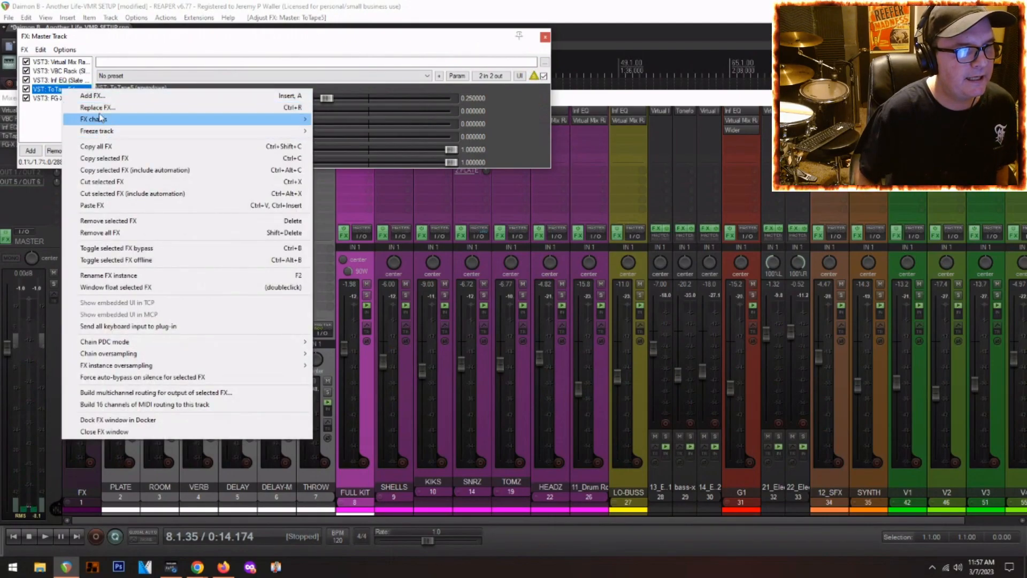
left_click(95, 96)
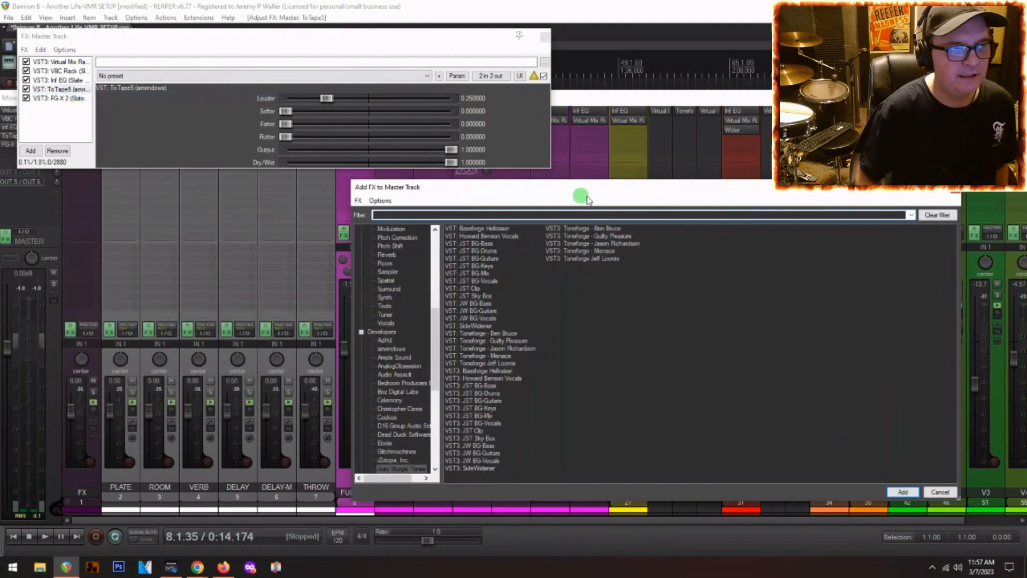
scroll(398, 428, "down", 6)
left_click(394, 409)
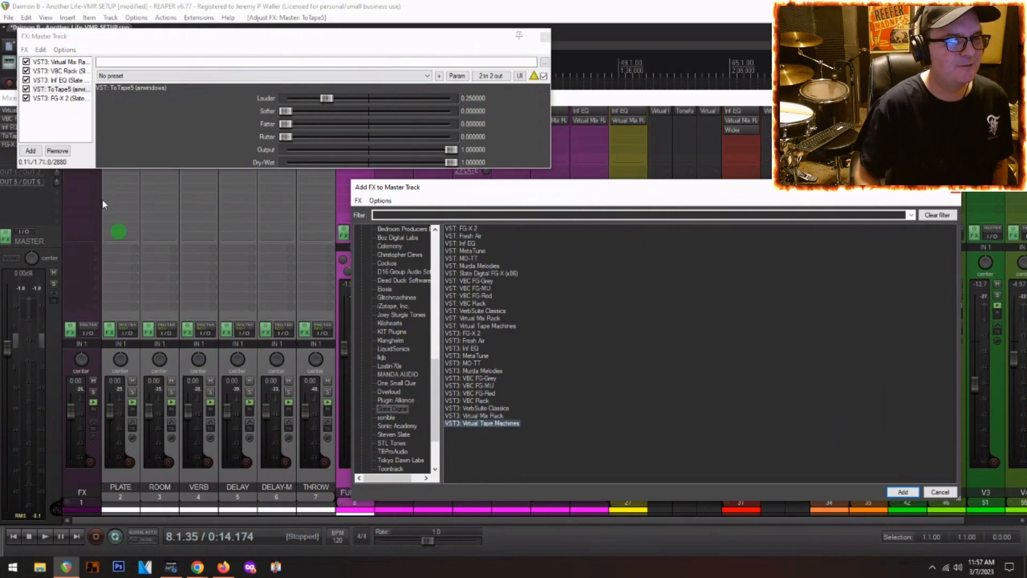
key("Return")
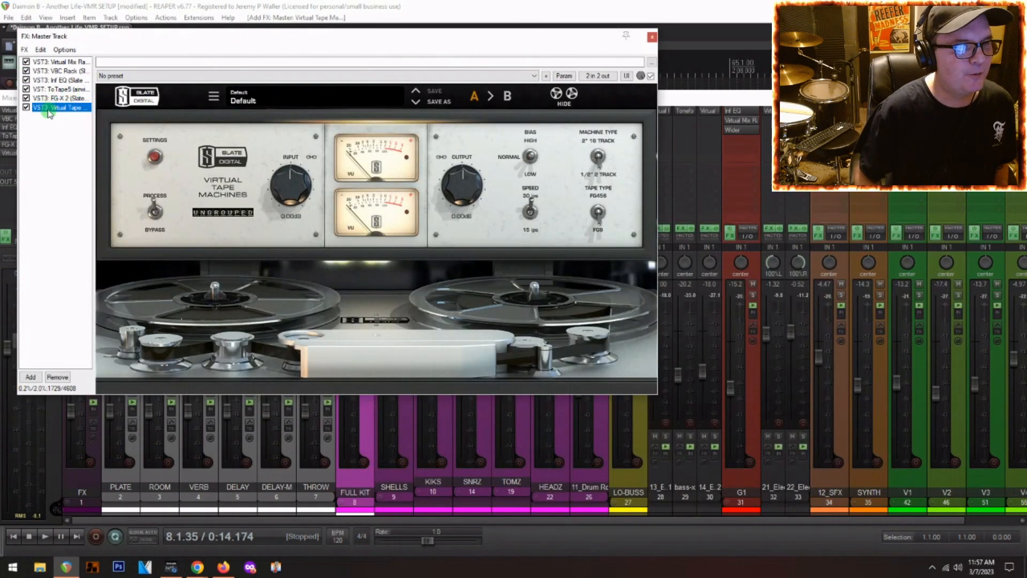
left_click_drag(48, 96, 21, 90)
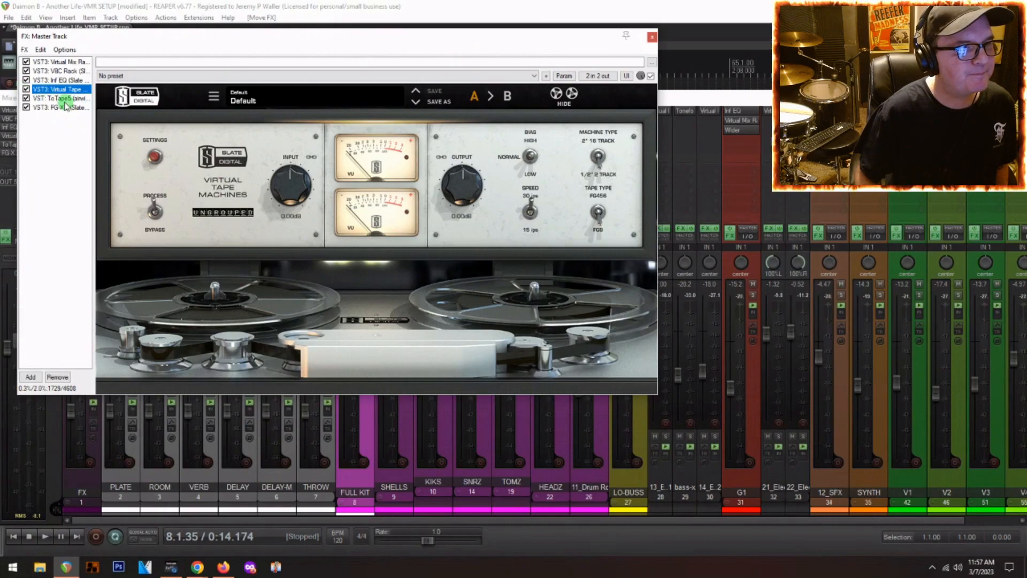
- Bypass ToTape5 and audition Virtual Tape Machines during playback with its process/bypass switch and delta solo, then bypass it as well
left_click(26, 98)
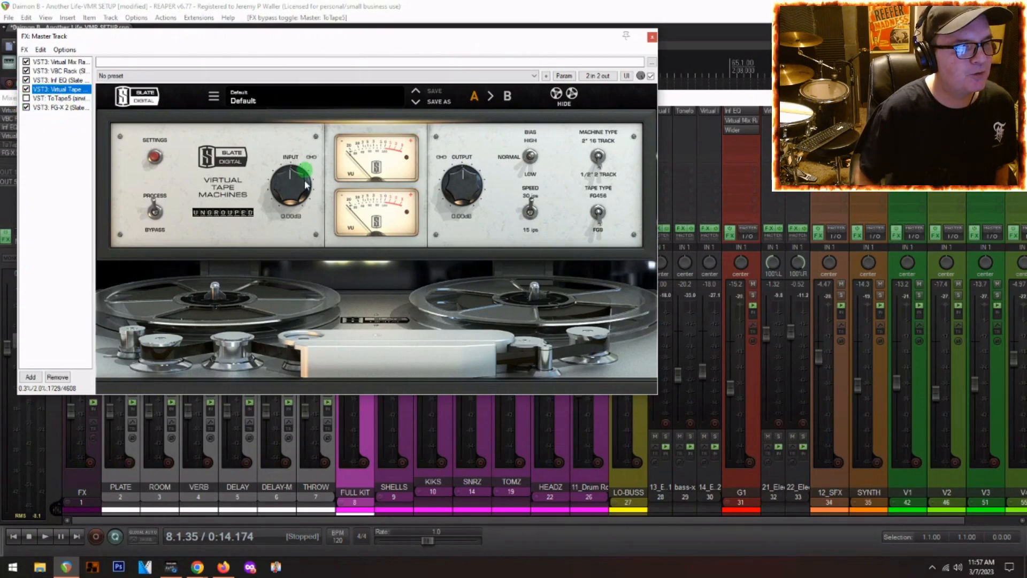
key("space")
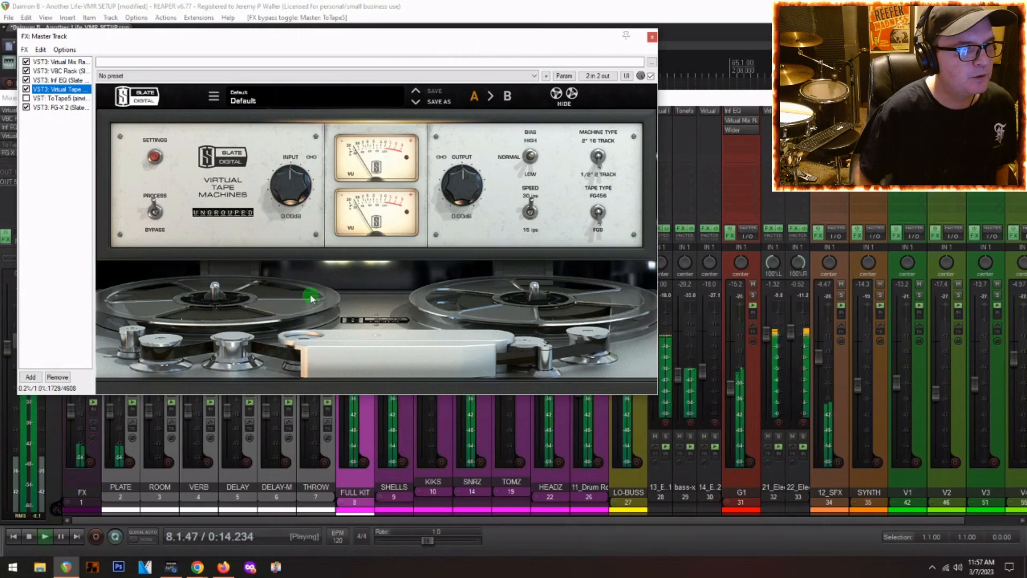
left_click(154, 212)
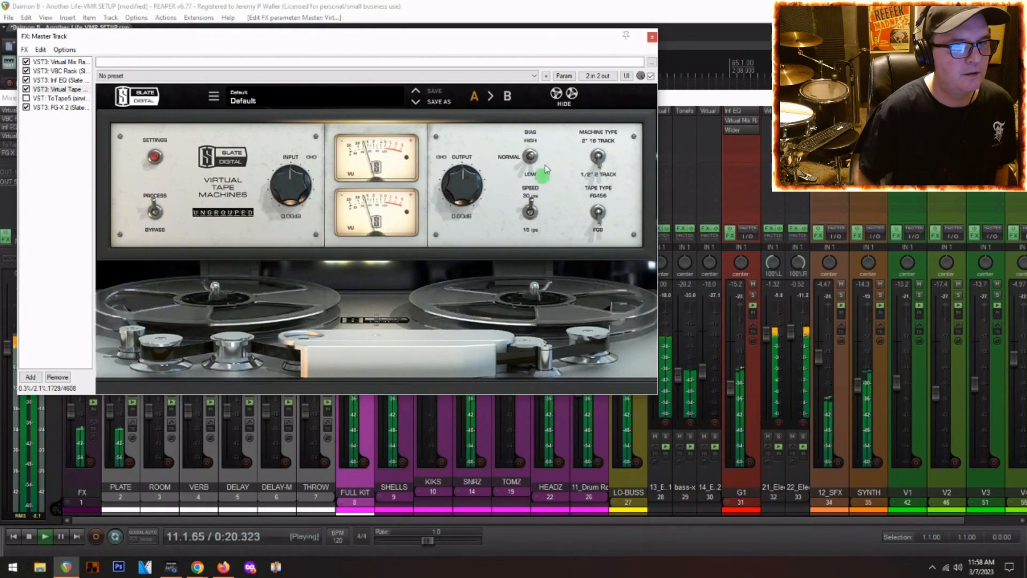
key("space")
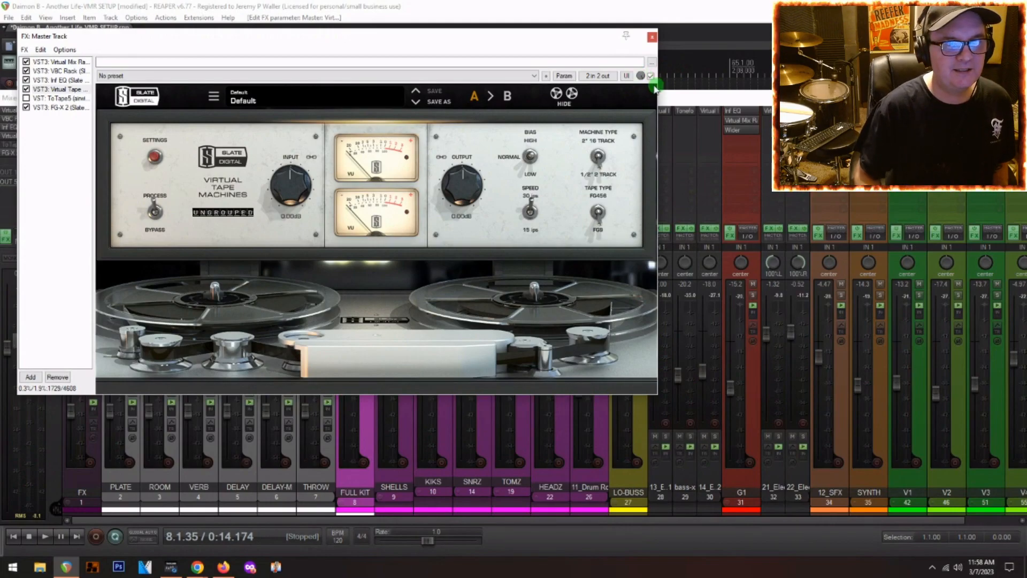
key("space")
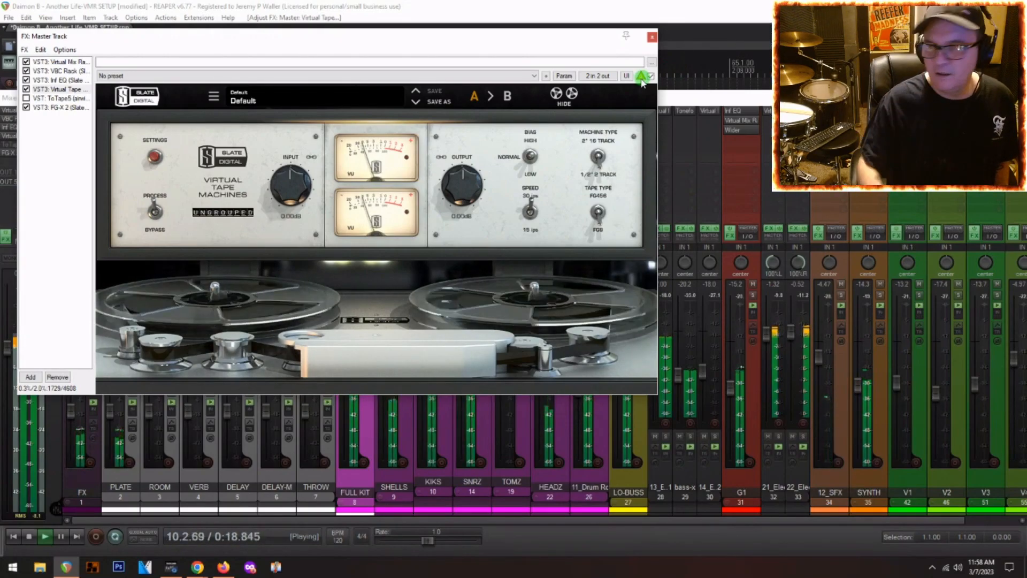
key("space")
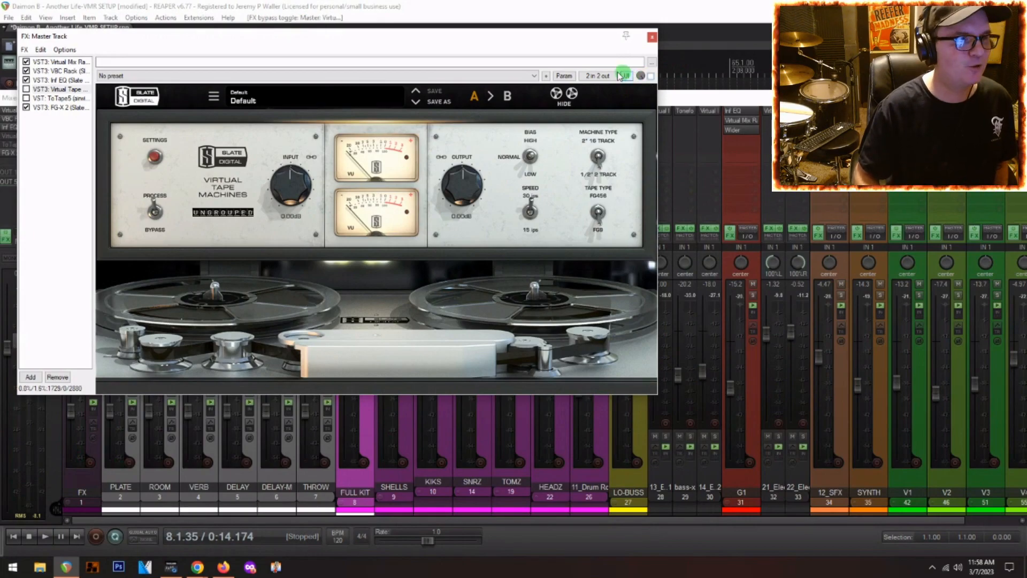
- Re-enable ToTape5 and Virtual Tape Machines, compare their delta solos during playback, close the FX chain and stop playback
left_click(26, 98)
key("space")
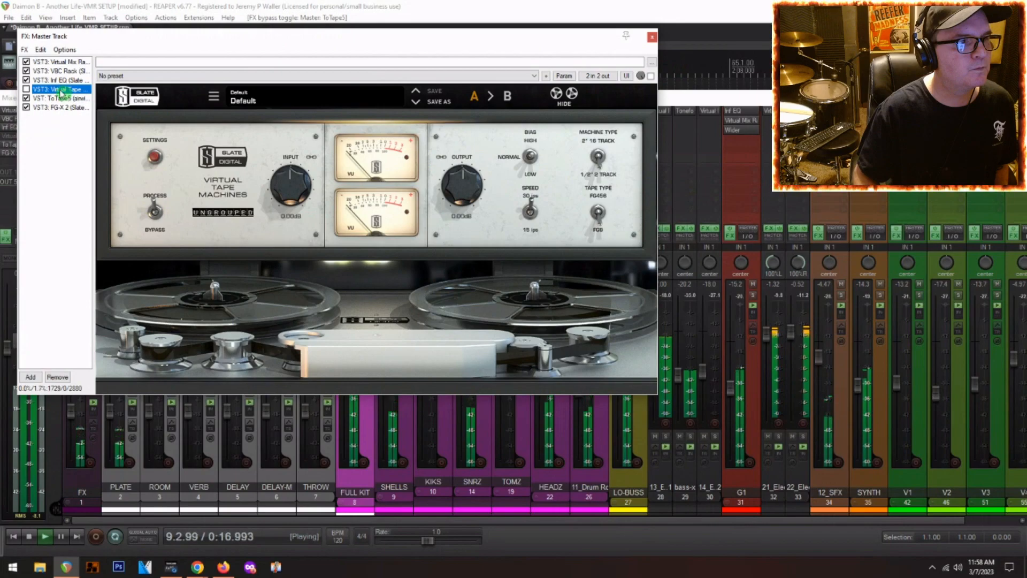
left_click(26, 89)
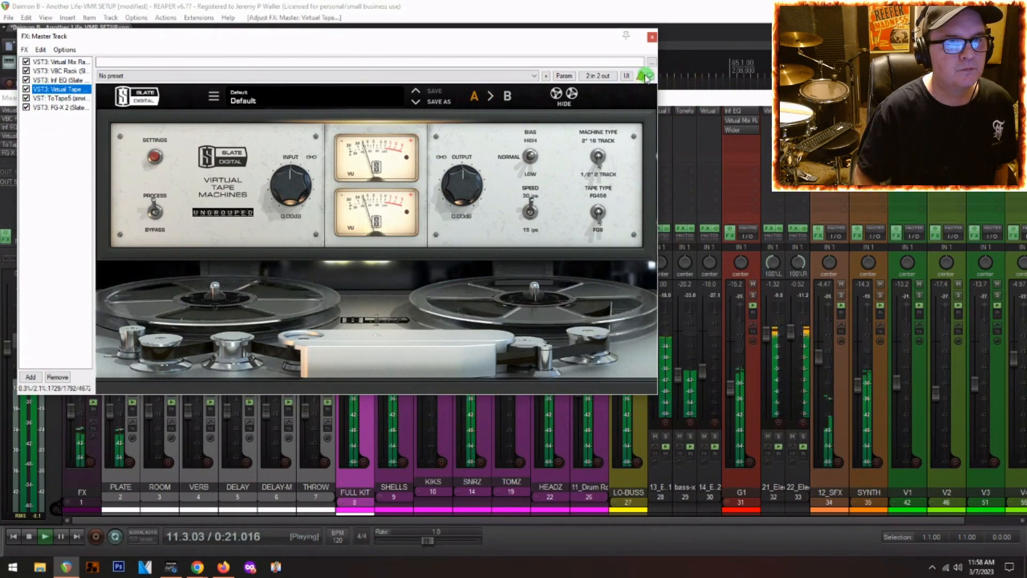
left_click_drag(642, 76, 647, 83)
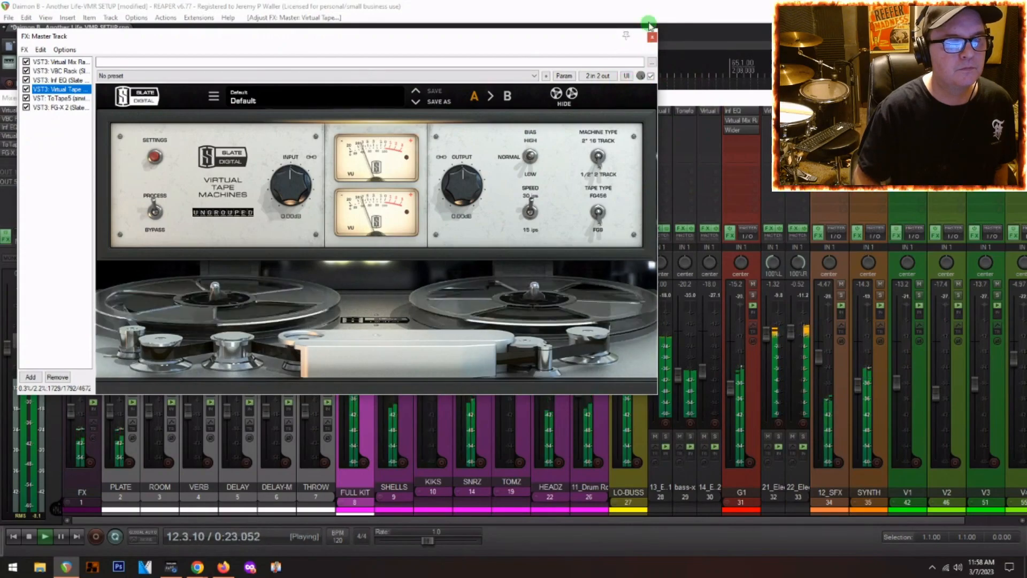
left_click(60, 97)
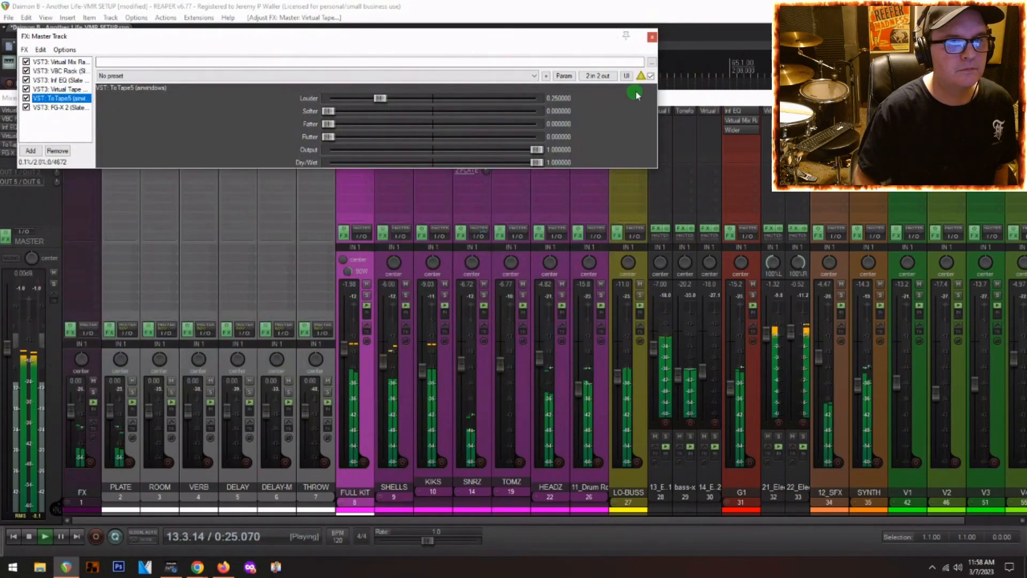
left_click(652, 36)
key("space")
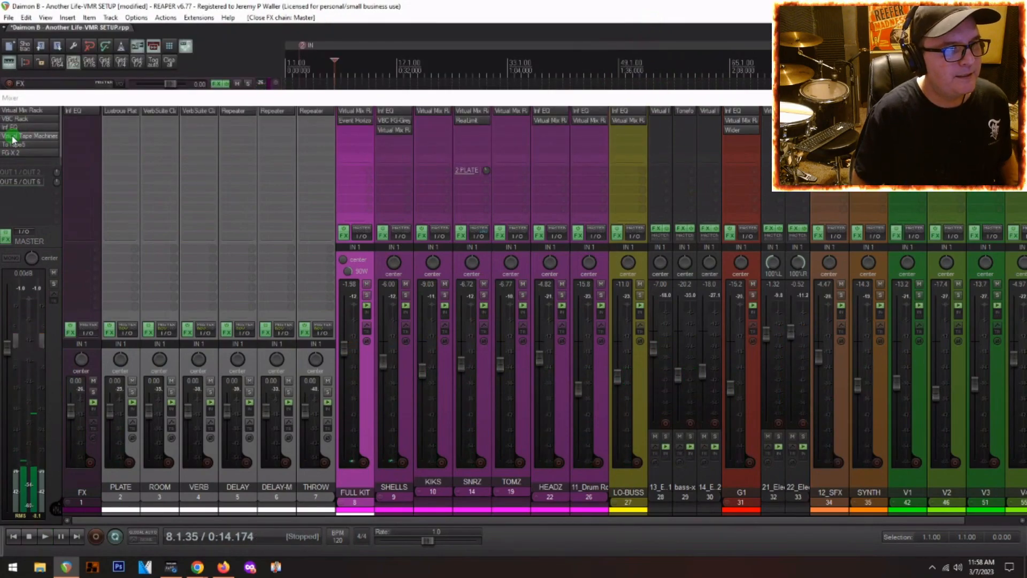
- Bypass Virtual Tape Machines on the master track and compare the mix with ToTape5 bypassed and enabled
left_click(56, 136)
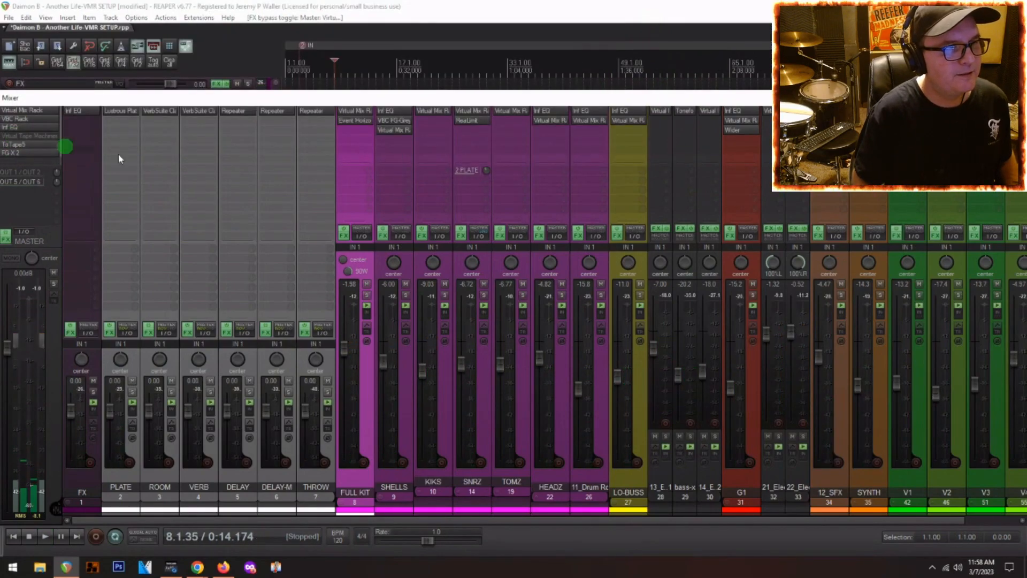
left_click(32, 144)
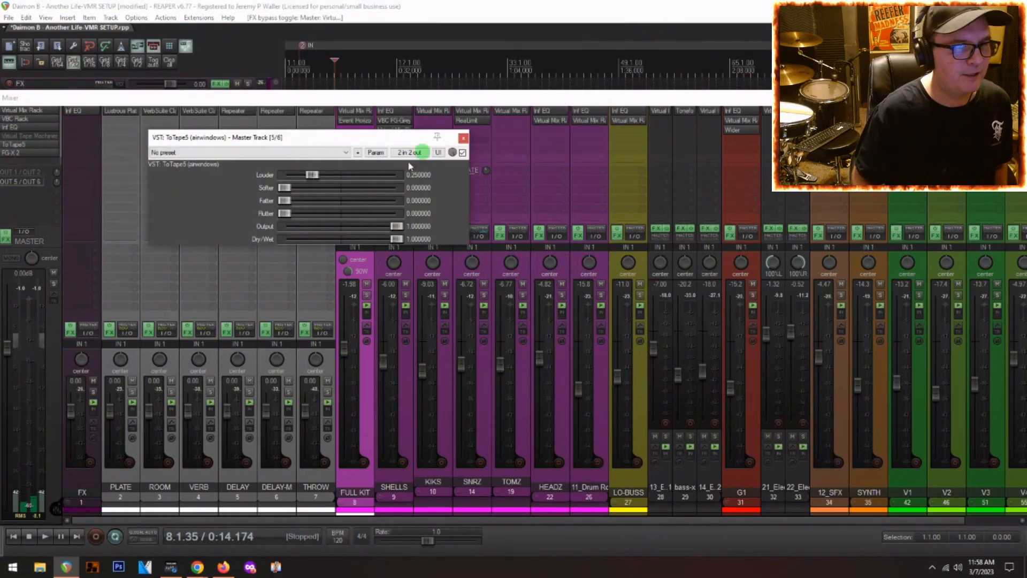
left_click(463, 153)
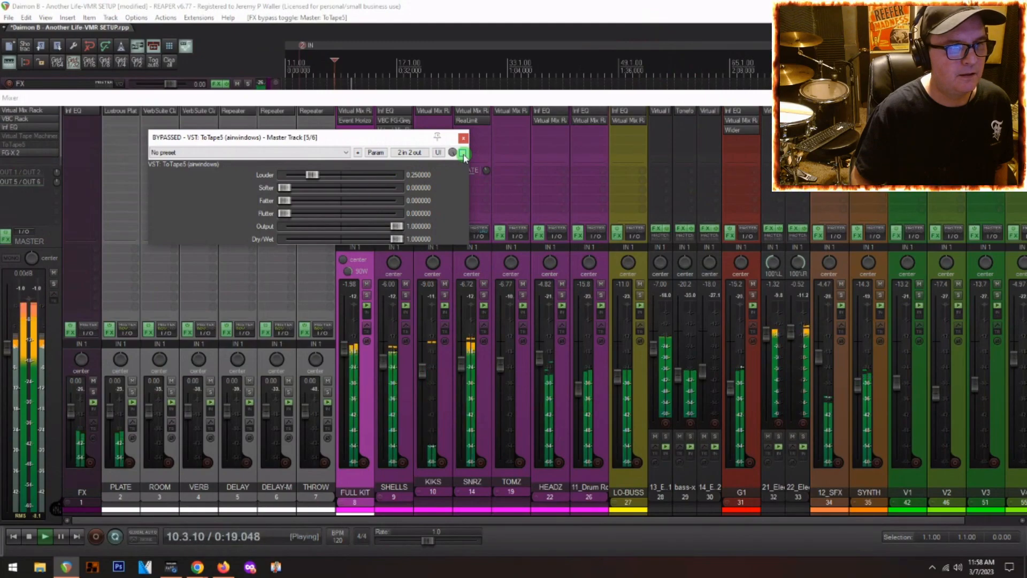
left_click(463, 154)
key("space")
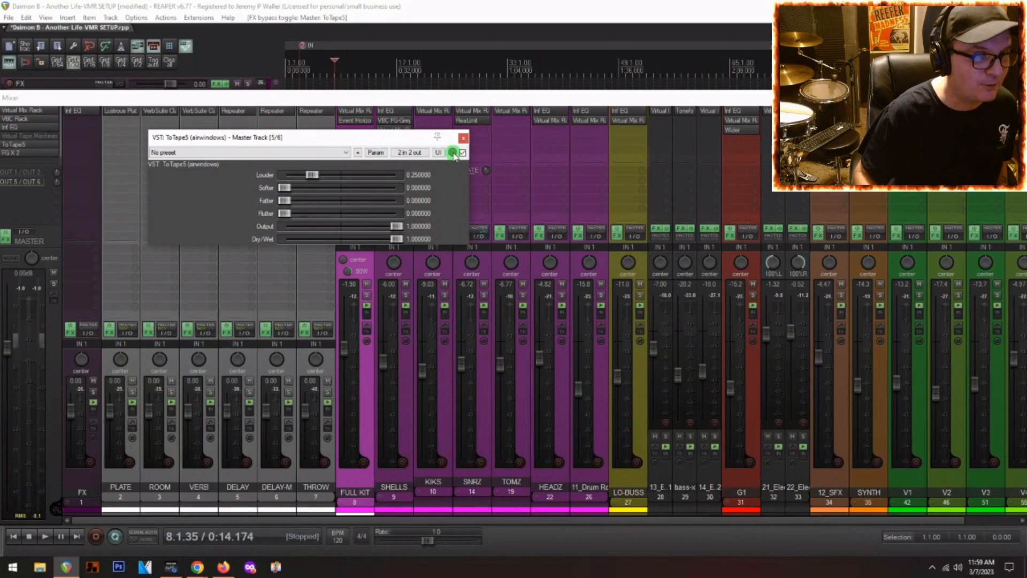
- Listen to ToTape5's delta solo again during playback, turn it off and close the plugin
key("space")
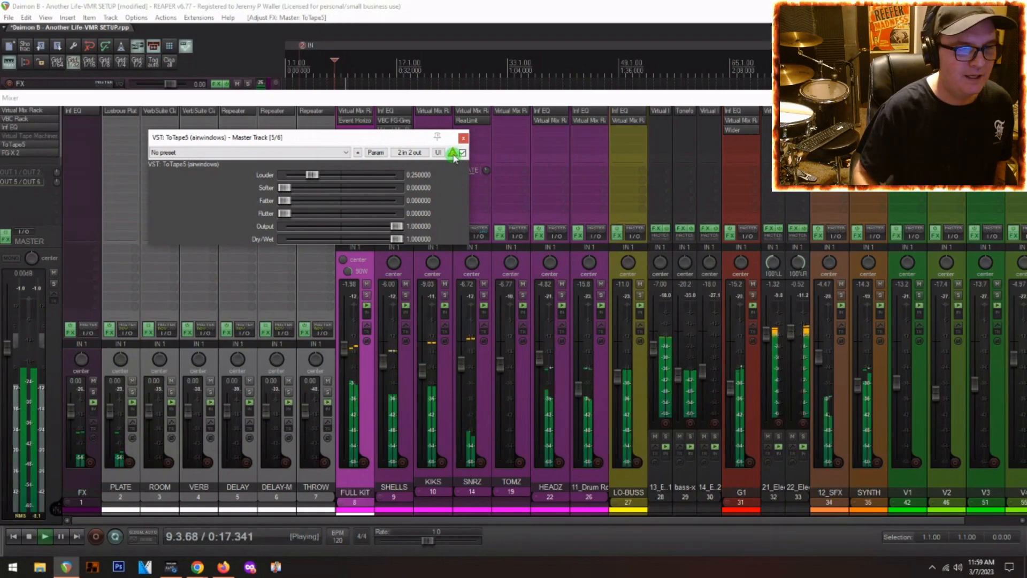
key("space")
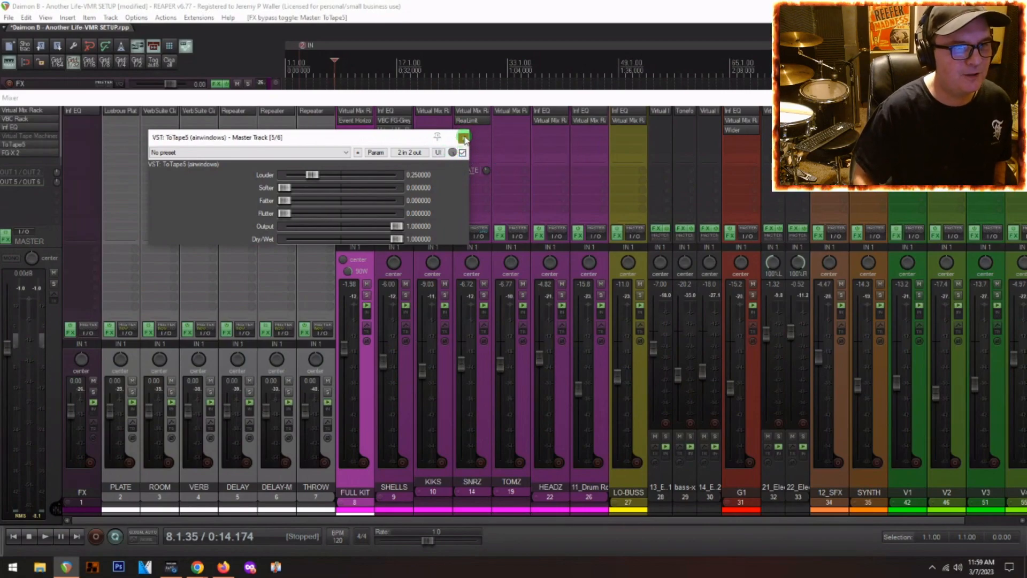
left_click(464, 138)
- Play a brief passage of the mix, open FG-X 2 from the master chain and reposition its window
key("space")
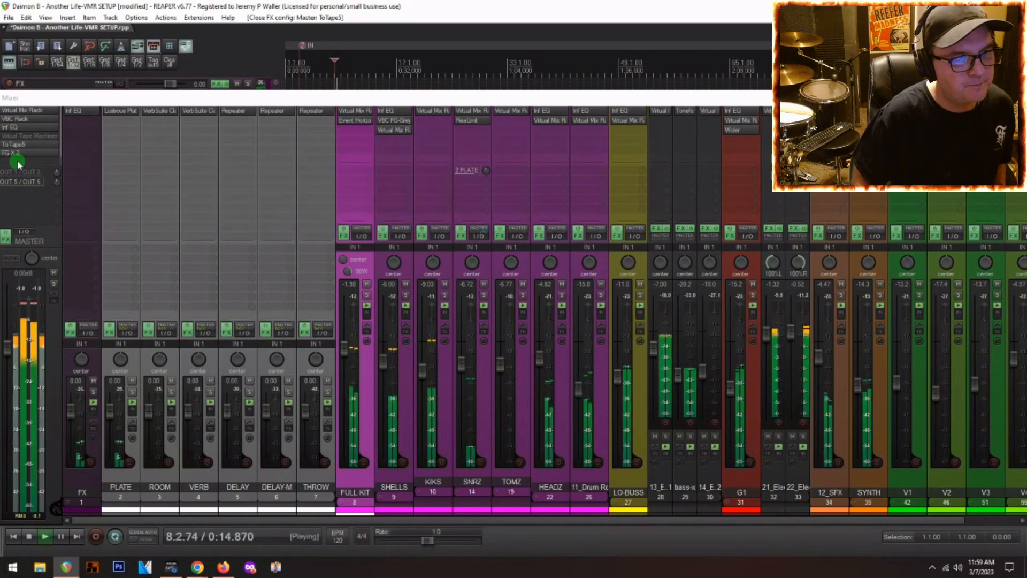
key("space")
left_click(16, 154)
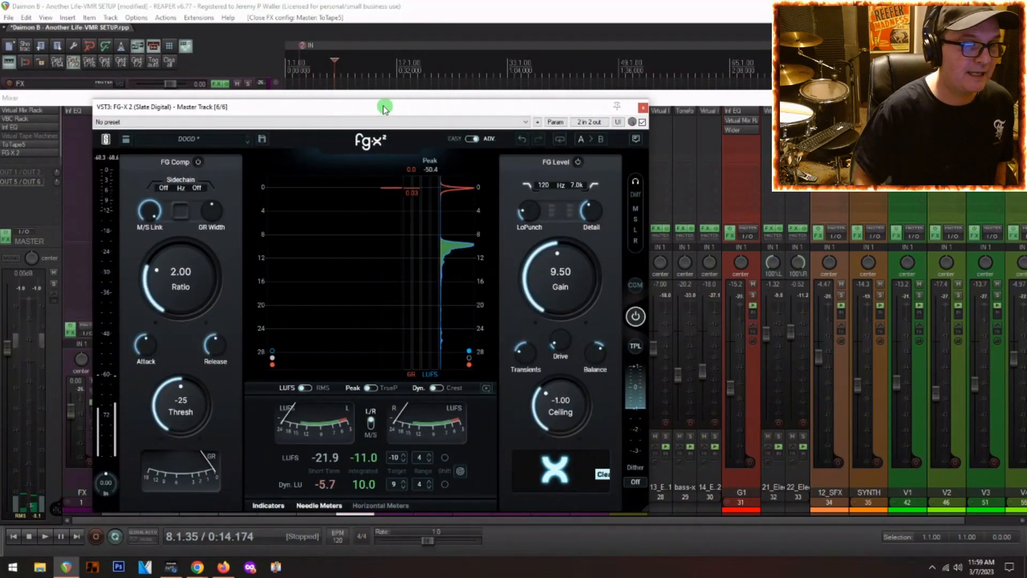
left_click_drag(384, 107, 476, 85)
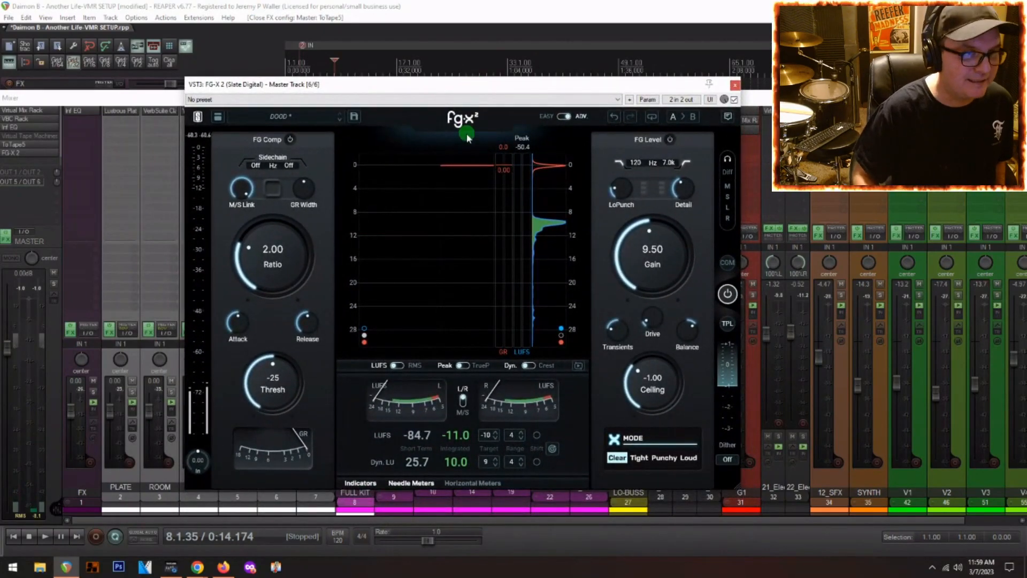
- Reposition the FG-X 2 window and compare the mix with the plugin bypassed and enabled during playback
left_click_drag(473, 85, 452, 78)
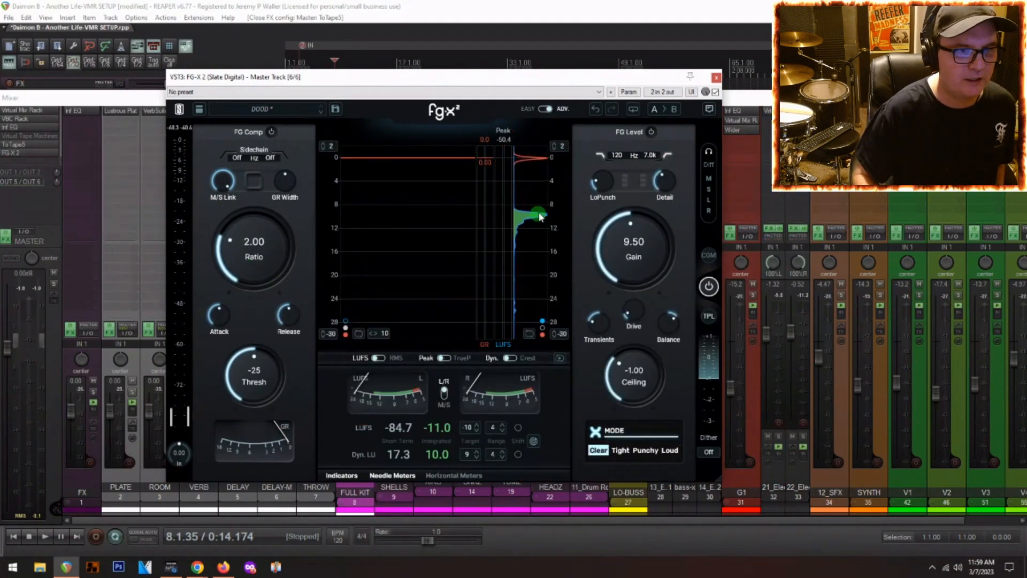
key("space")
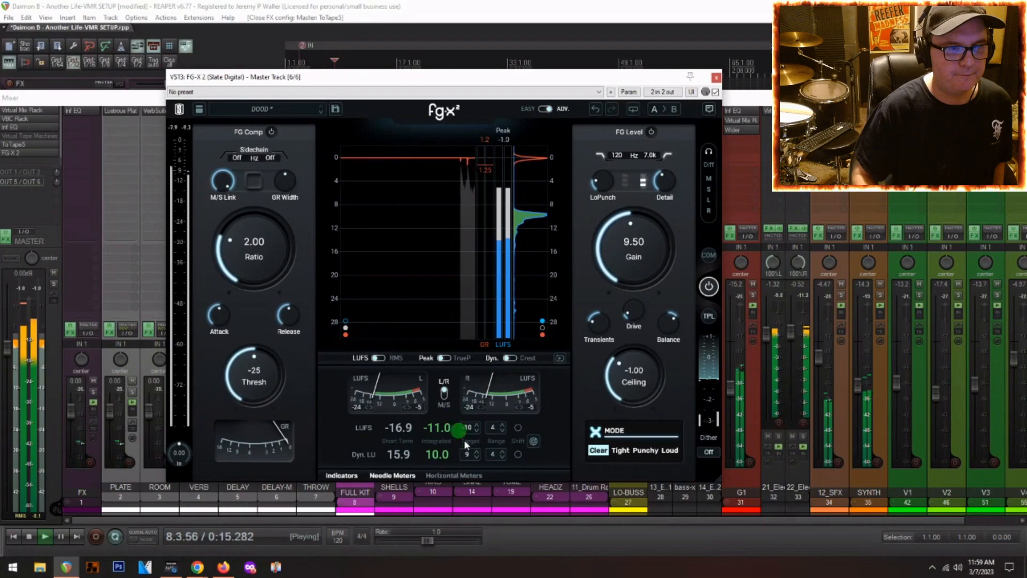
left_click(716, 92)
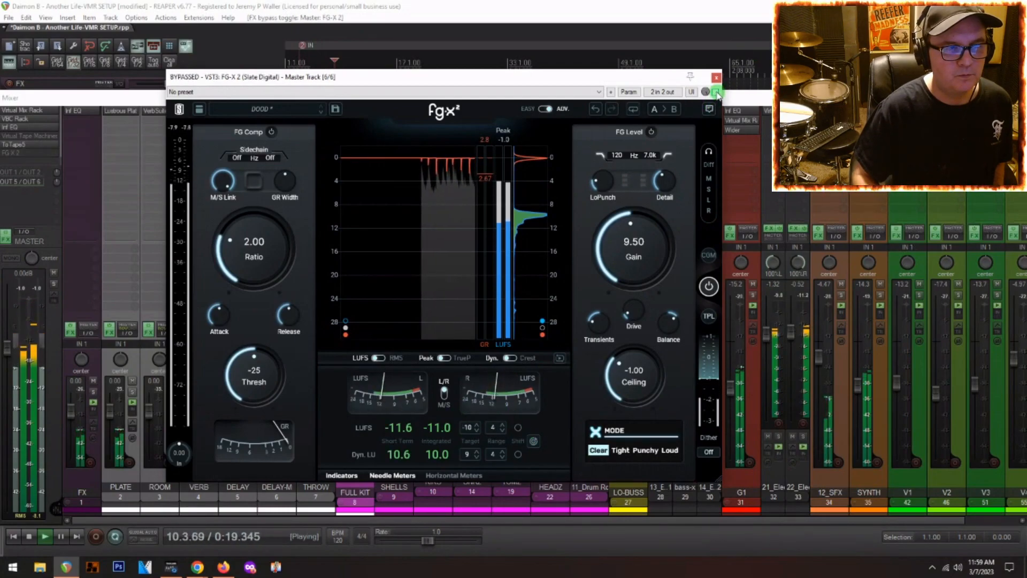
left_click(717, 93)
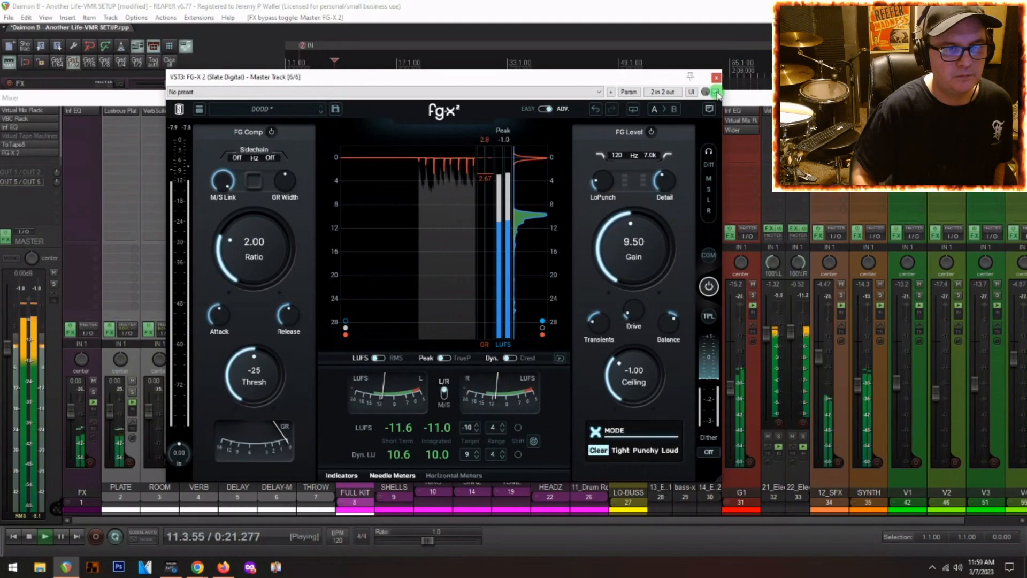
key("space")
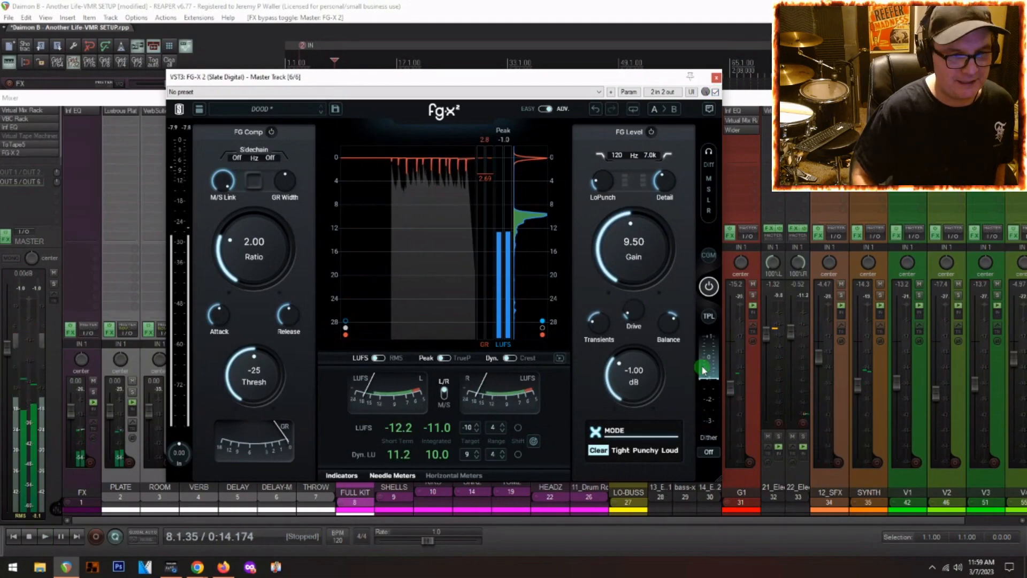
- Set FG-X 2's mode to Punchy while auditioning the mix, close the plugin and stop playback
key("space")
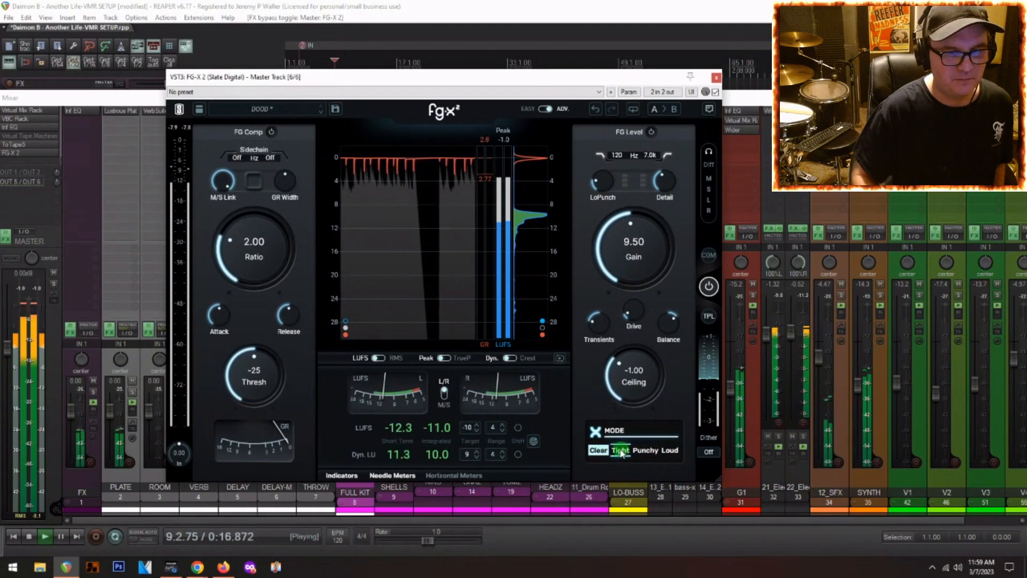
left_click(646, 451)
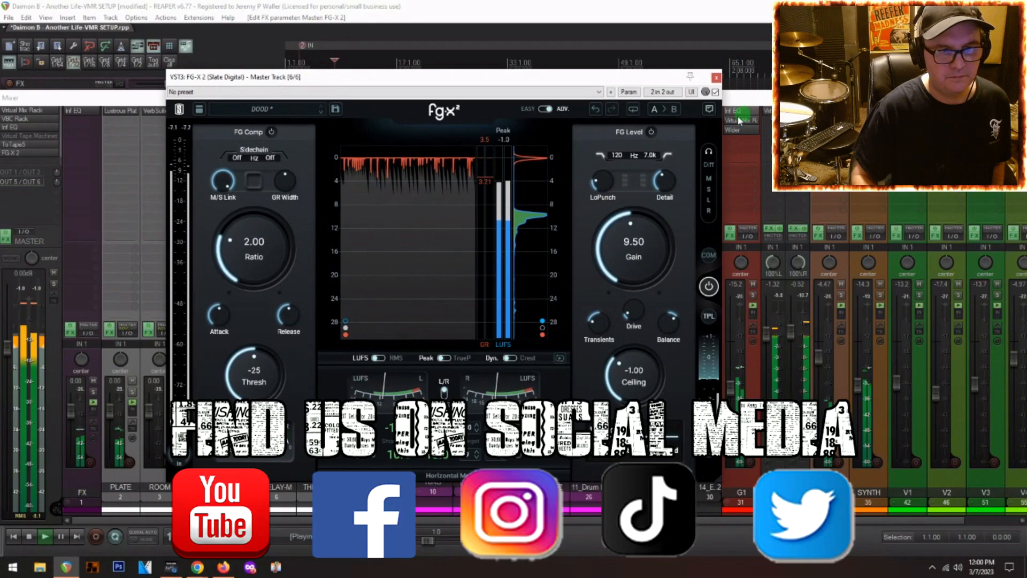
left_click(716, 78)
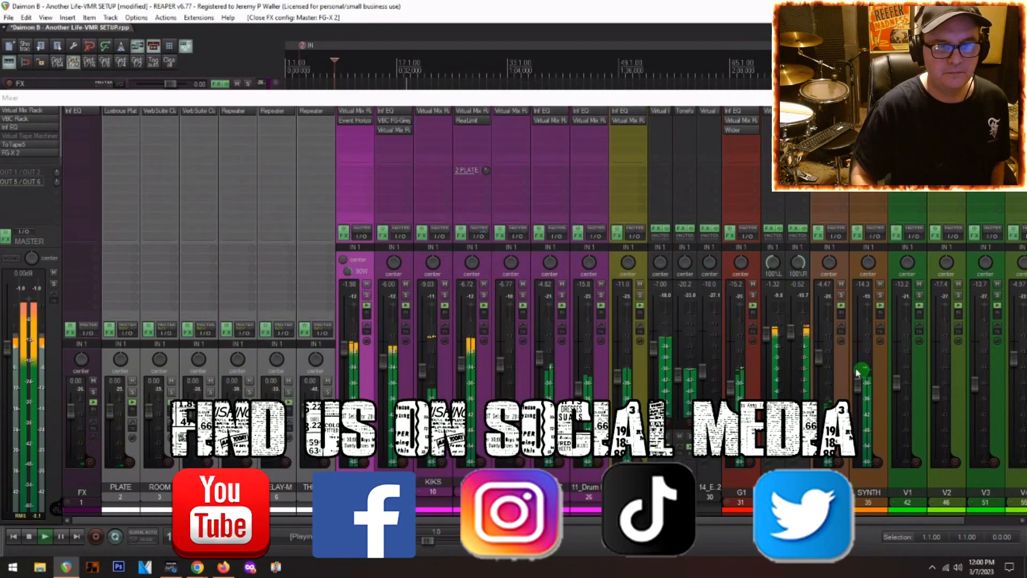
key("space")
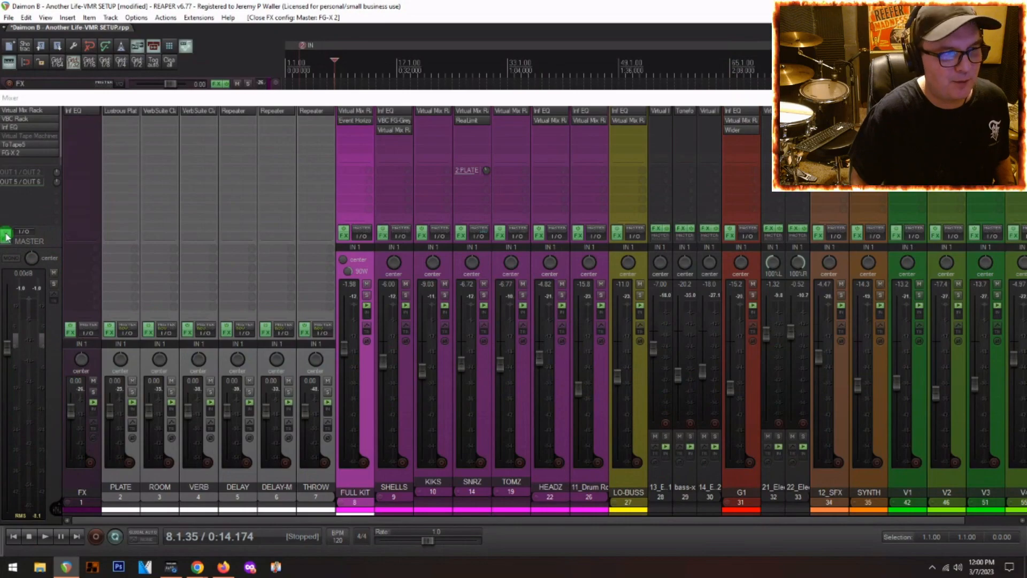
- Compare the mix with the FX on the master and all tracks bypassed and re-enabled
left_click(7, 236)
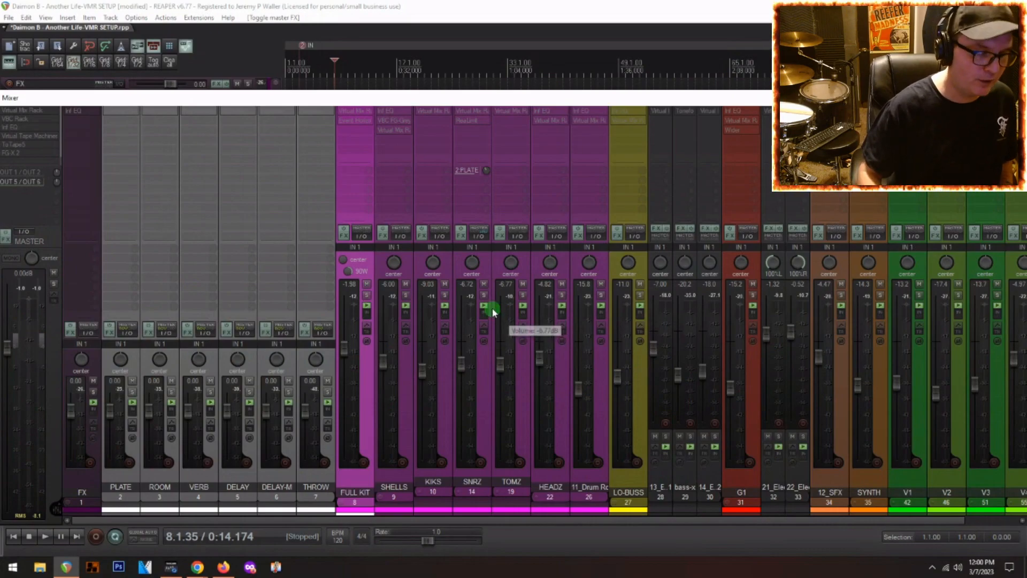
key("space")
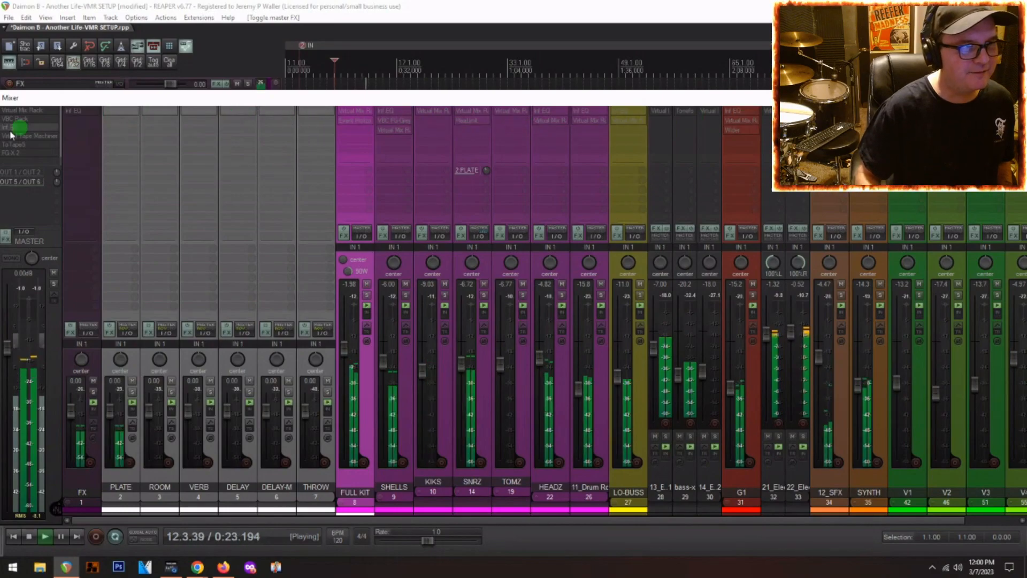
key("space")
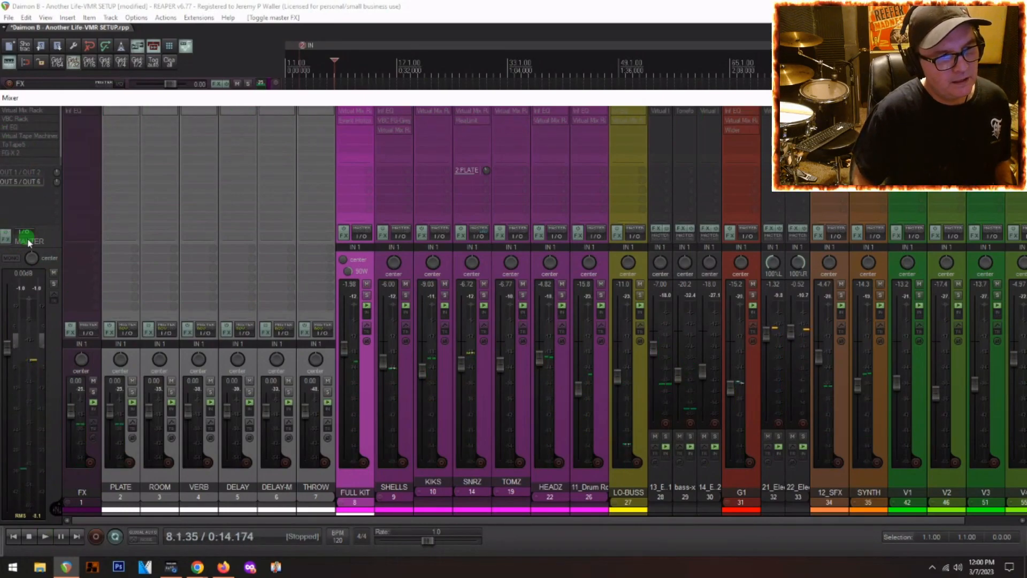
left_click(23, 234)
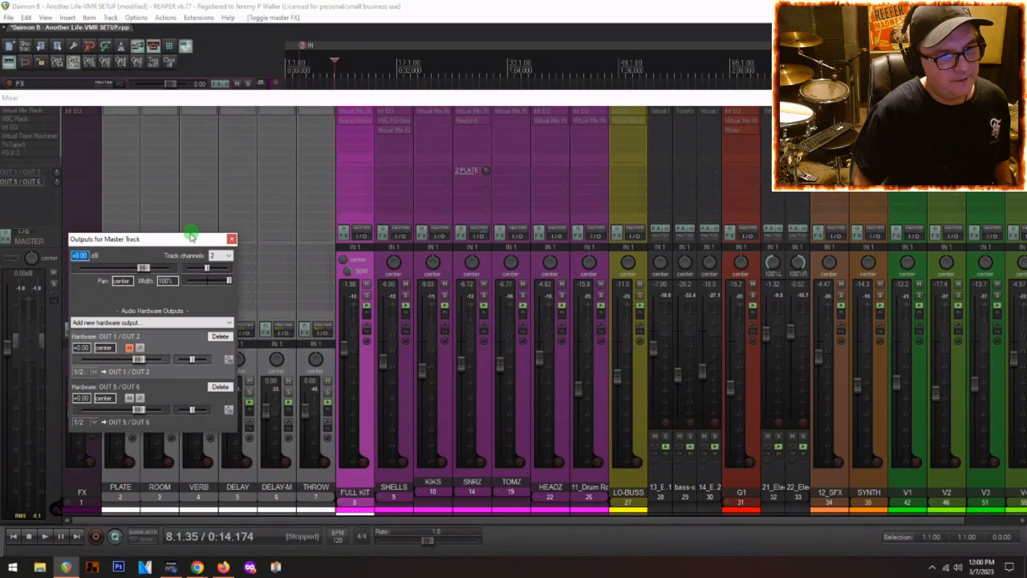
left_click(233, 240)
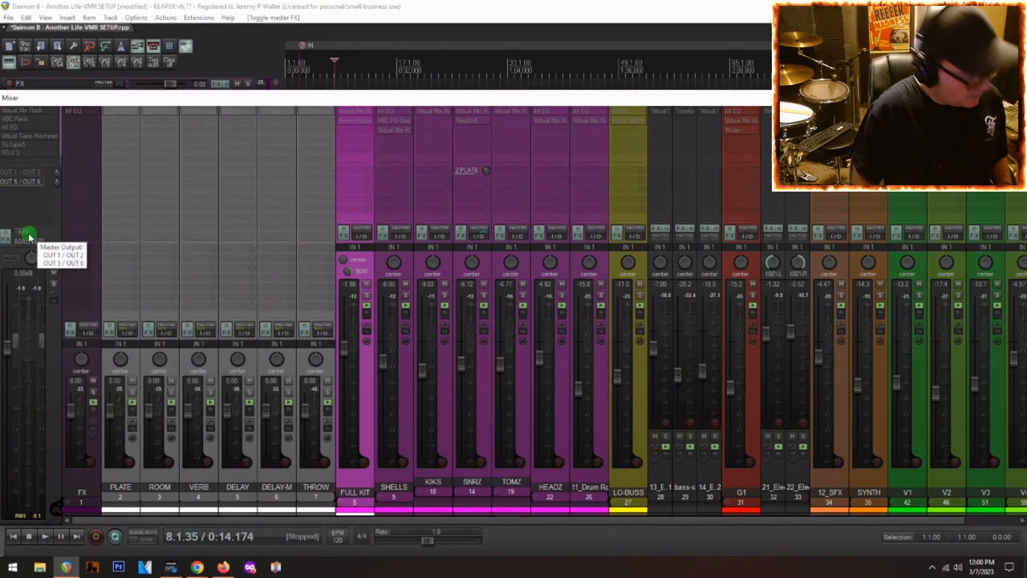
left_click(5, 235)
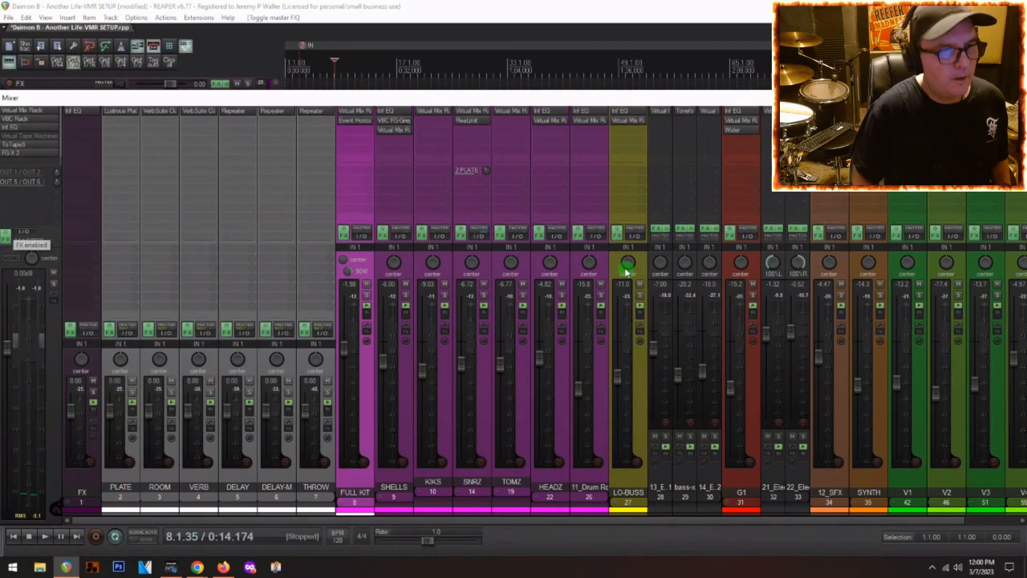
key("space")
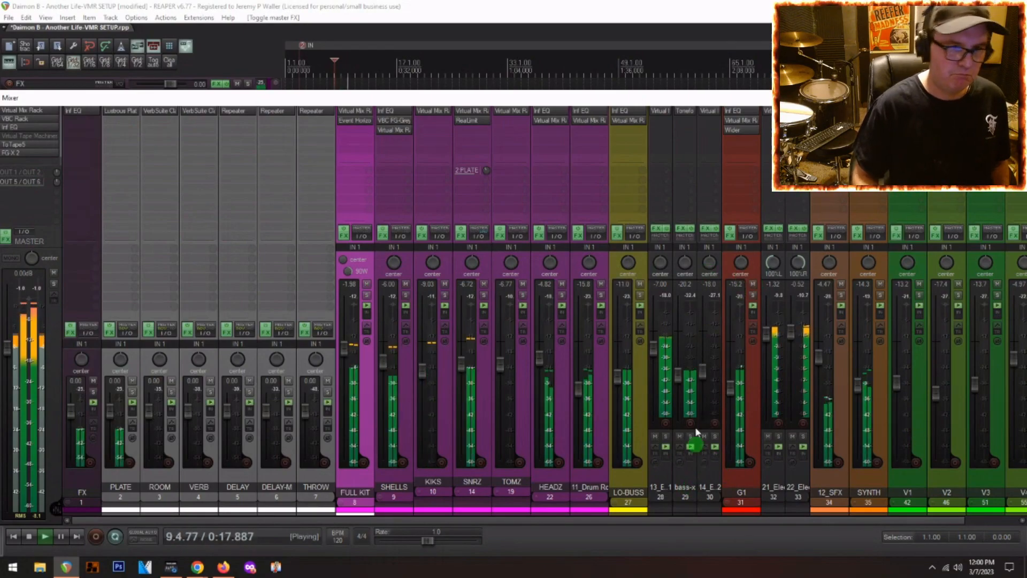
key("space")
- Zoom out the timeline and play a brief passage of the mix from about 3:14
scroll(611, 57, "down", 2)
scroll(530, 87, "down", 1)
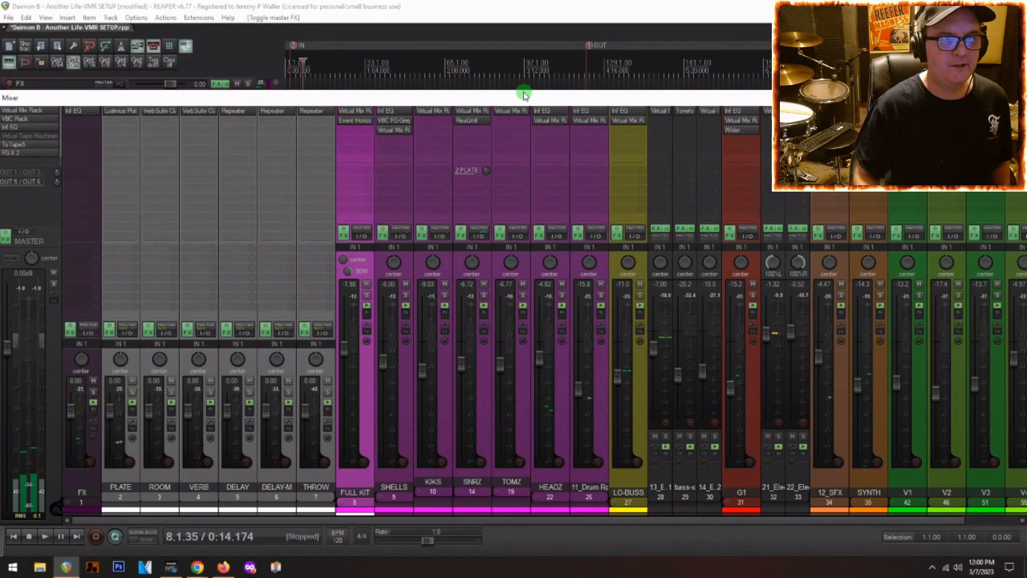
left_click(522, 68)
key("space")
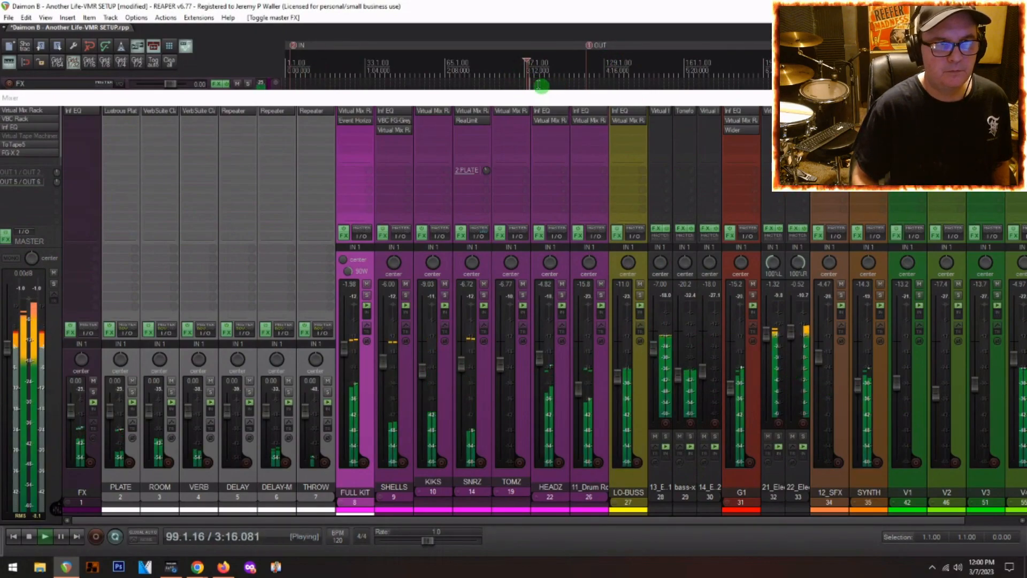
key("space")
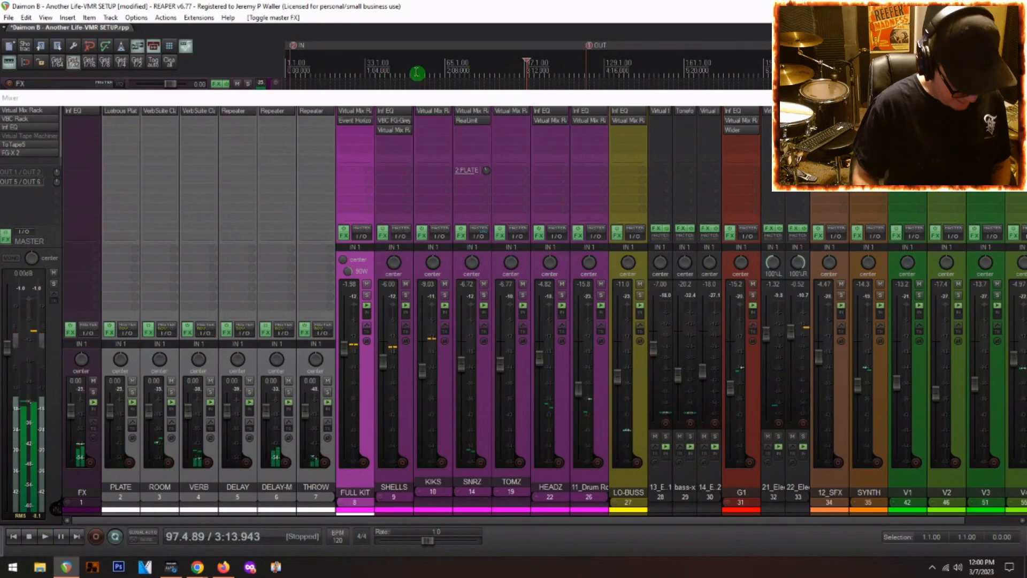
- Locate the V4 vocal section in the arrangement, play from about 1:55 and return to the mixer
key("ctrl+m")
scroll(131, 289, "down", 10)
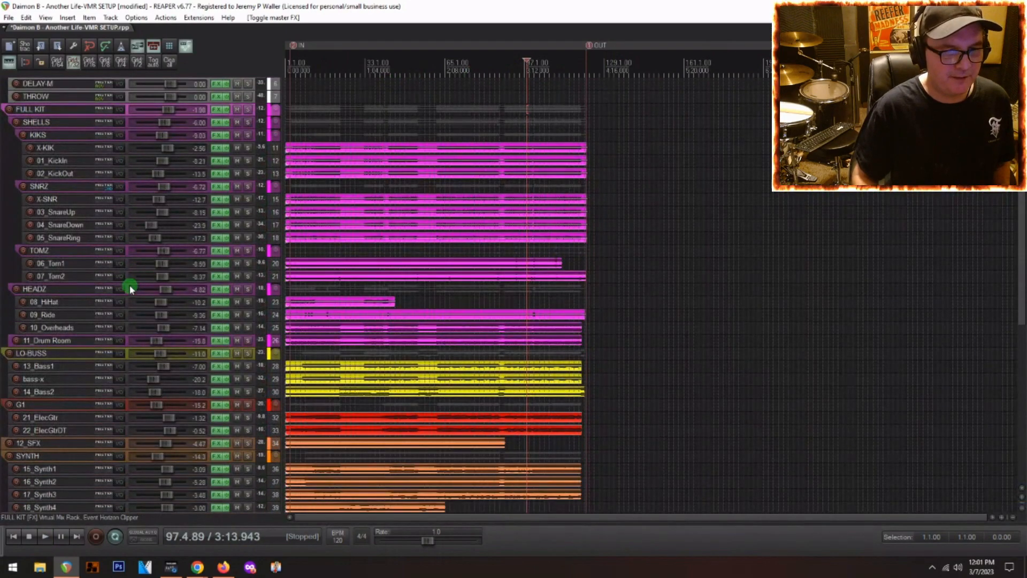
scroll(128, 289, "down", 3)
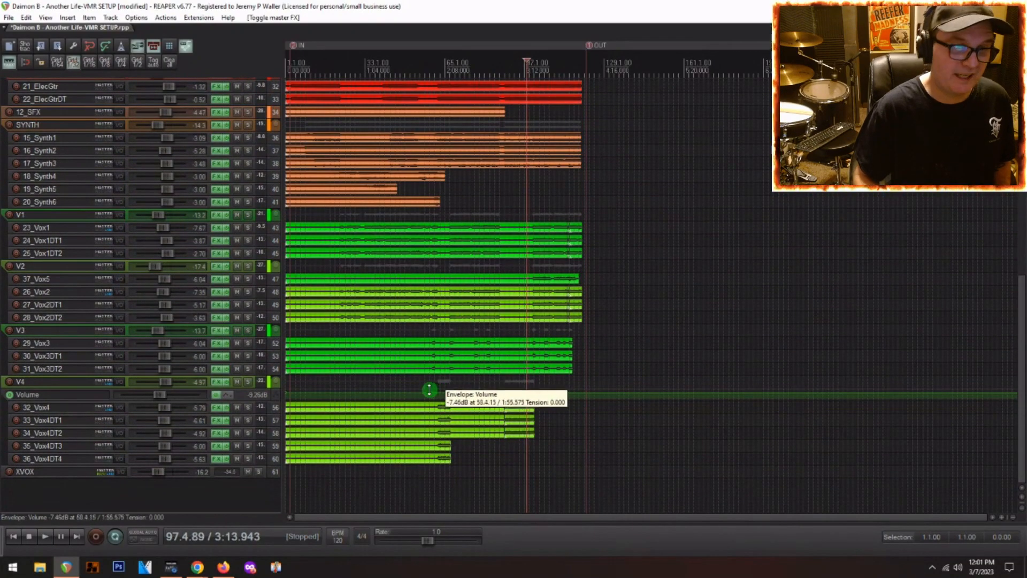
left_click(428, 392)
key("space")
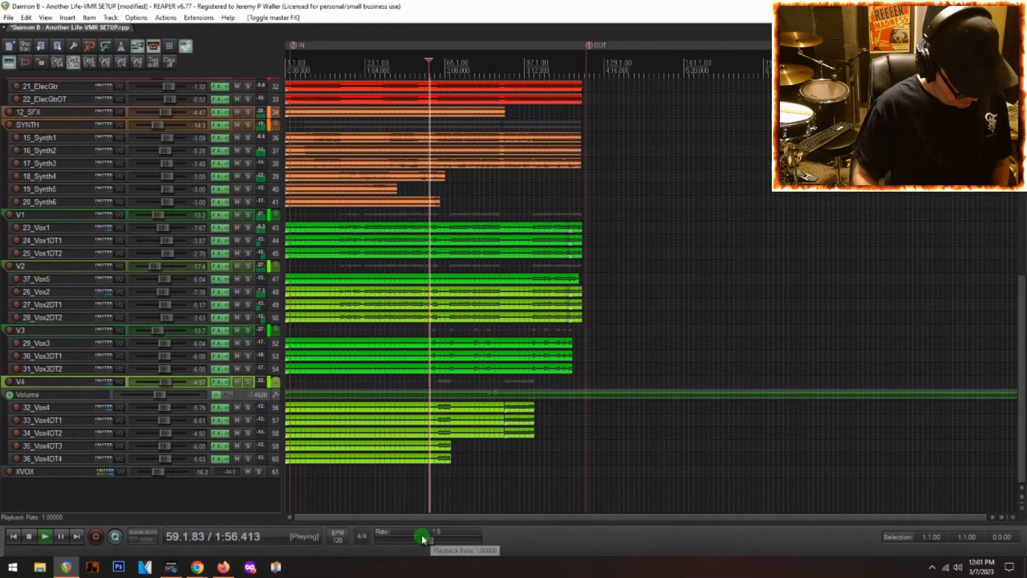
key("ctrl+m")
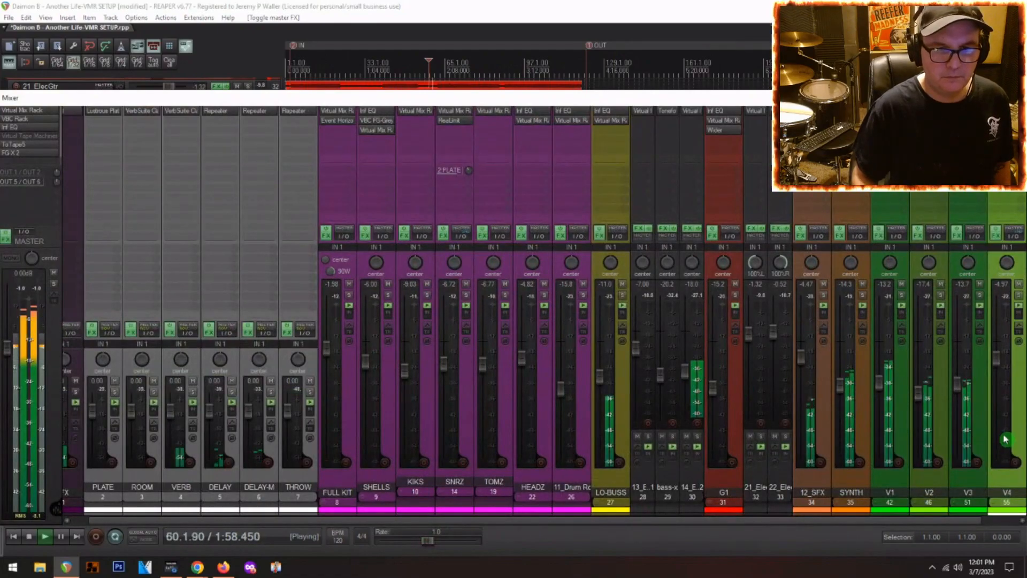
key("space")
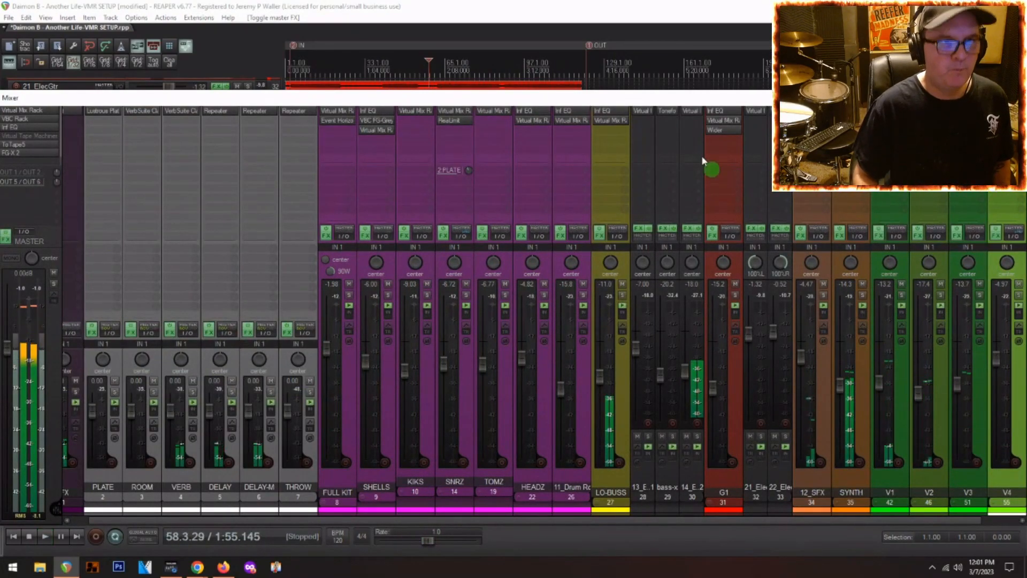
- Play from about 1:34 and set G1 to -14.7 dB, LO-BUSS to -11.8 dB, FULL KIT to -1.08 dB and 12_SFX to -3.58 dB
left_click(402, 72)
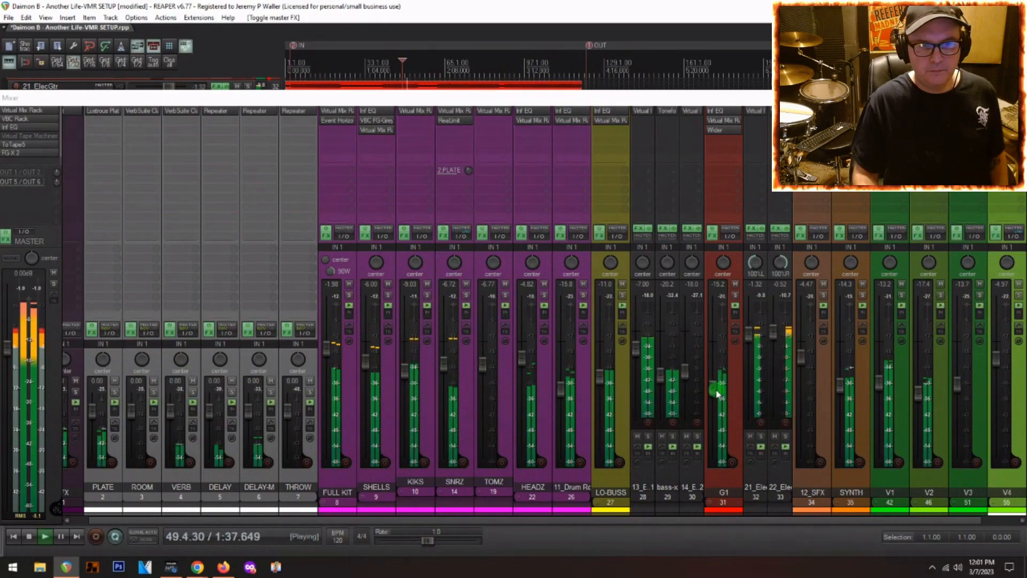
left_click_drag(713, 390, 714, 387)
left_click_drag(599, 374, 599, 376)
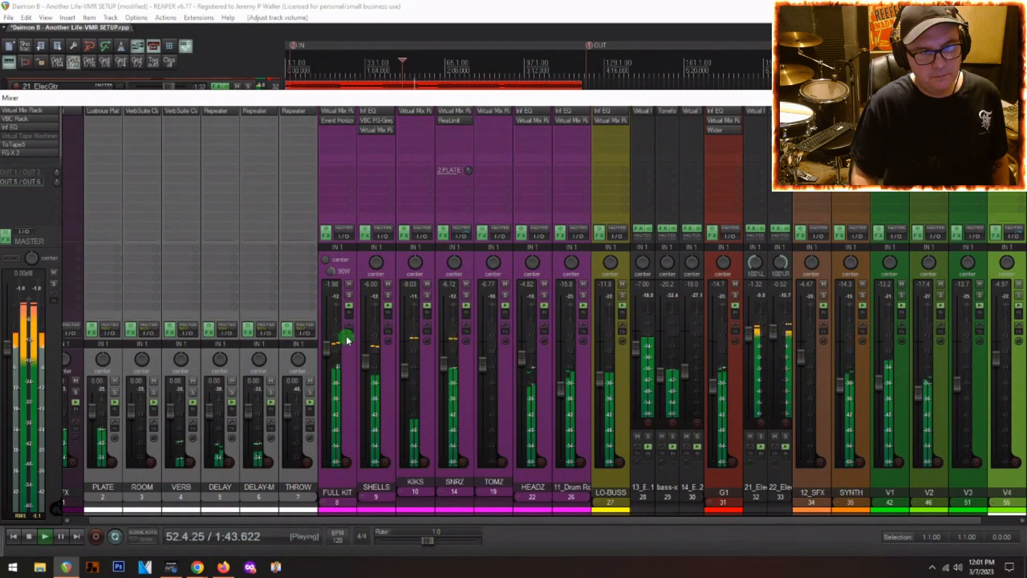
left_click_drag(325, 353, 325, 351)
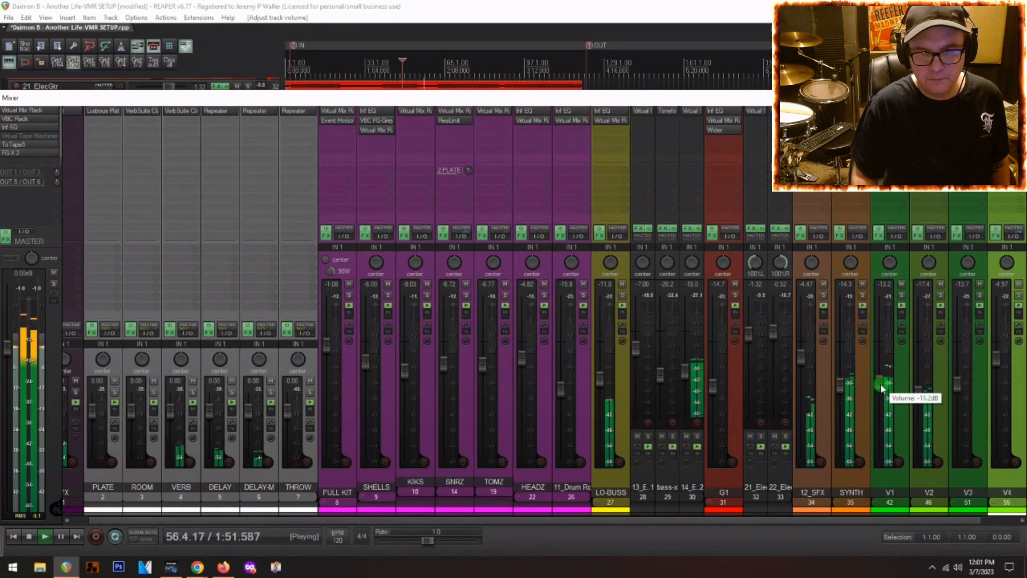
left_click_drag(802, 358, 802, 357)
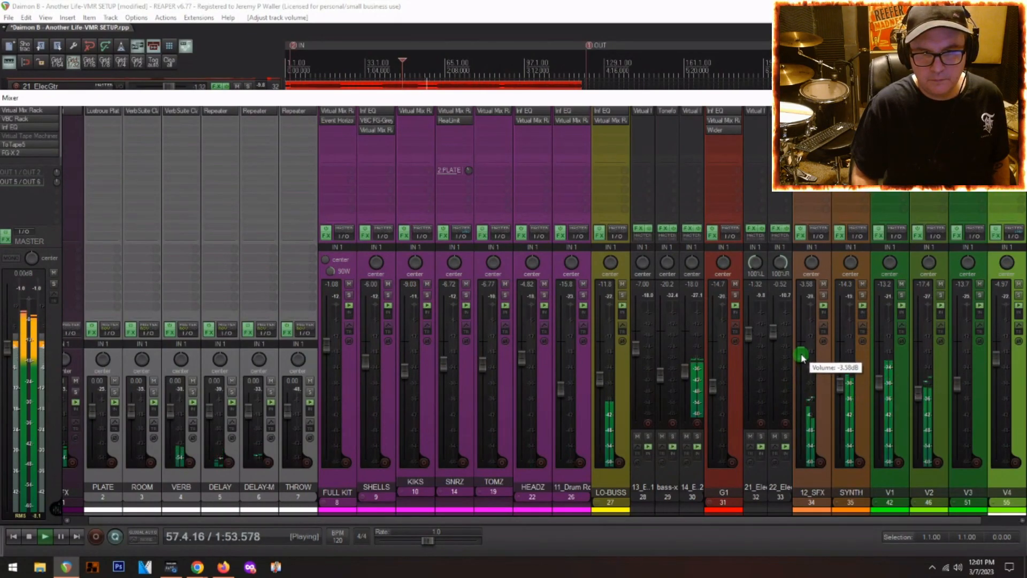
- Set the V4 vocal bus to -3.87 dB and the KIKS bus to -9.81 dB during playback
scroll(853, 393, "right", 1)
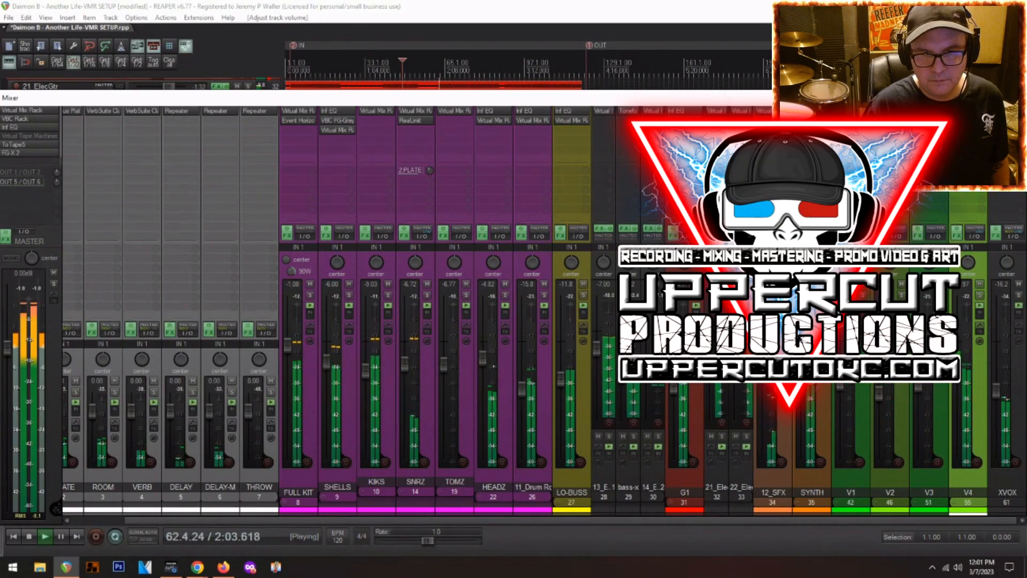
left_click_drag(955, 356, 956, 356)
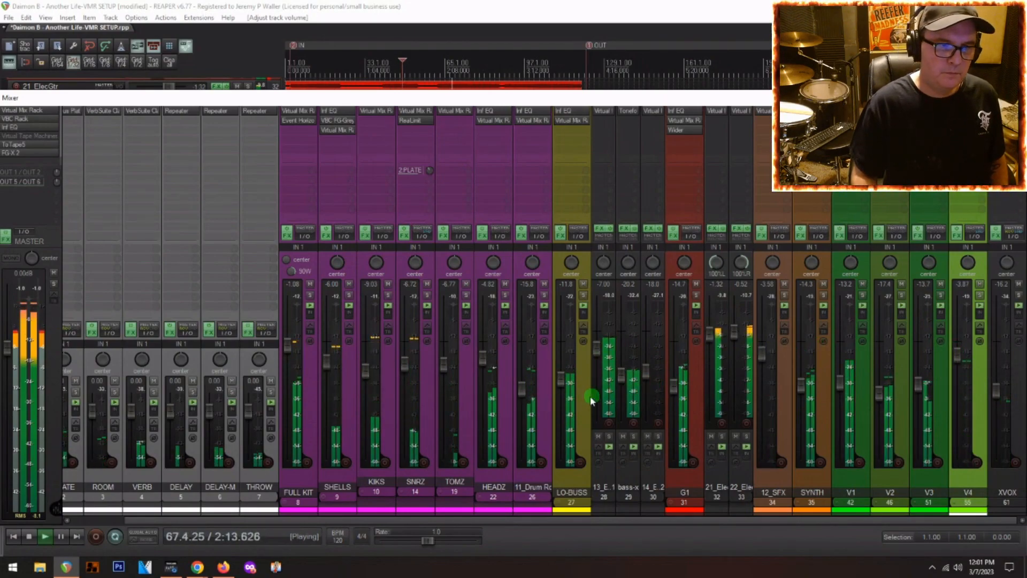
left_click_drag(366, 370, 367, 373)
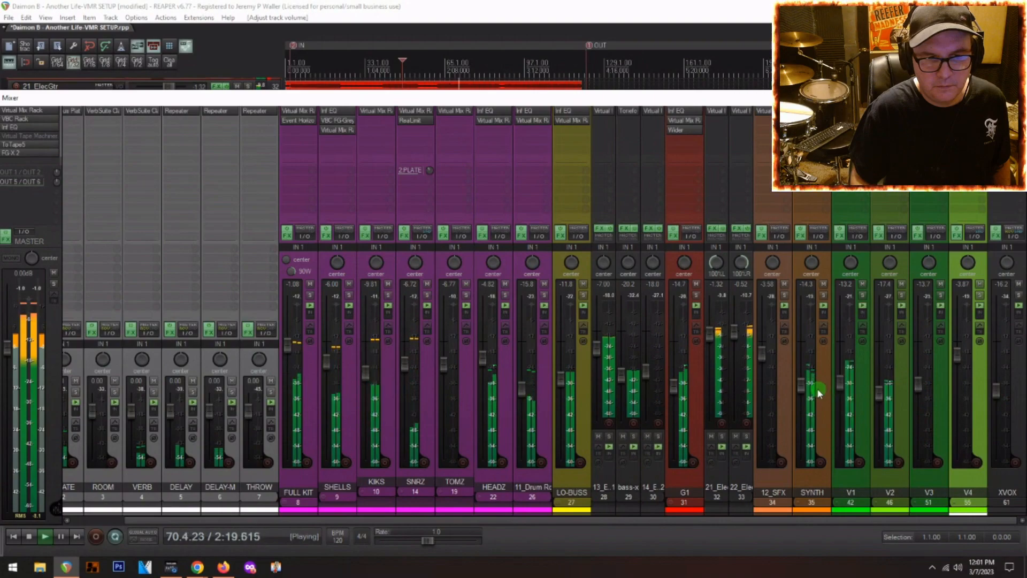
- Check the mix in the monitoring Loudness Meter, resetting its measurement, and in Tonal Balance Control, close the monitoring FX and stop playback
mouse_move(841, 385)
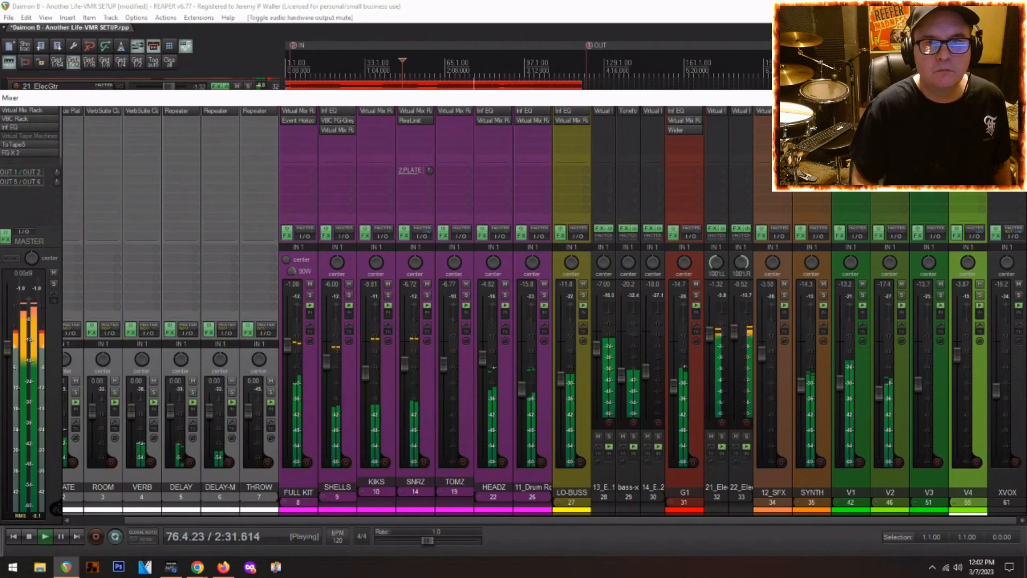
left_click(1010, 17)
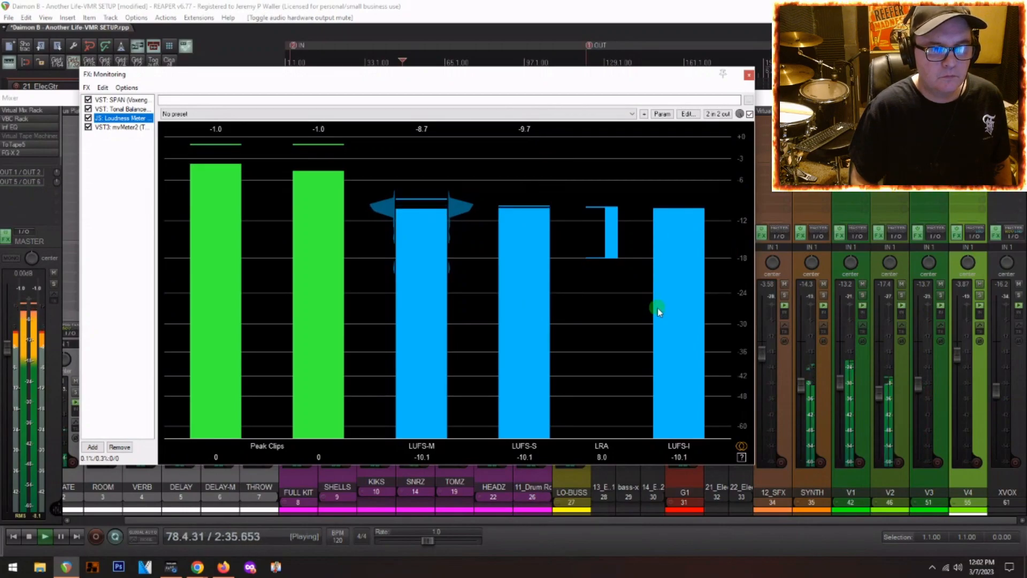
left_click(683, 457)
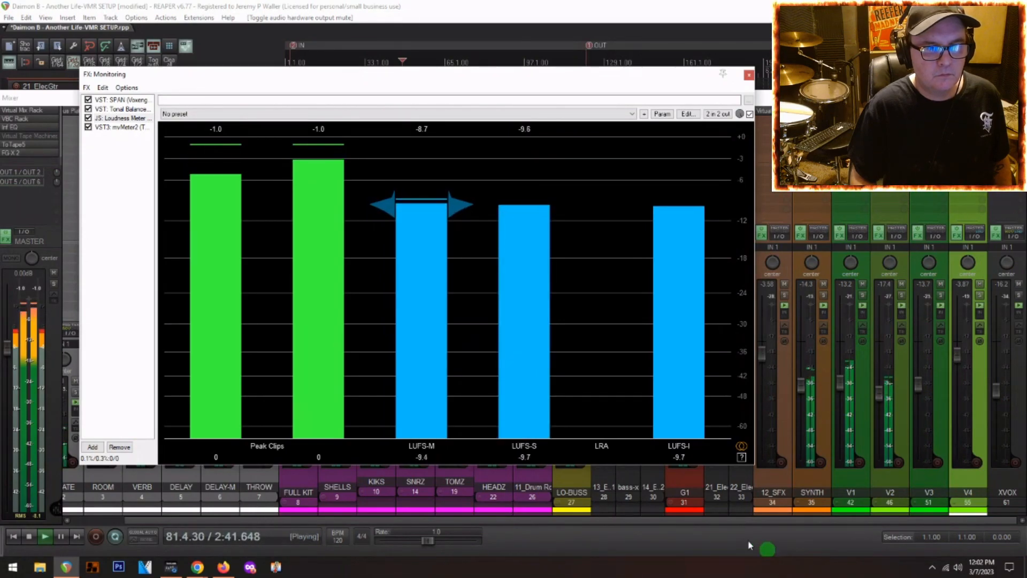
left_click(122, 109)
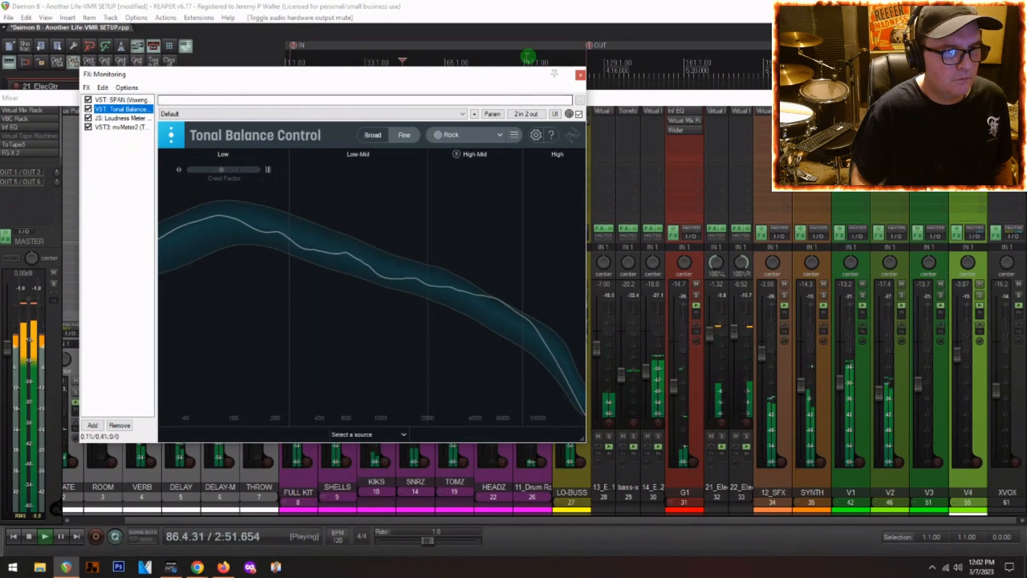
left_click(580, 77)
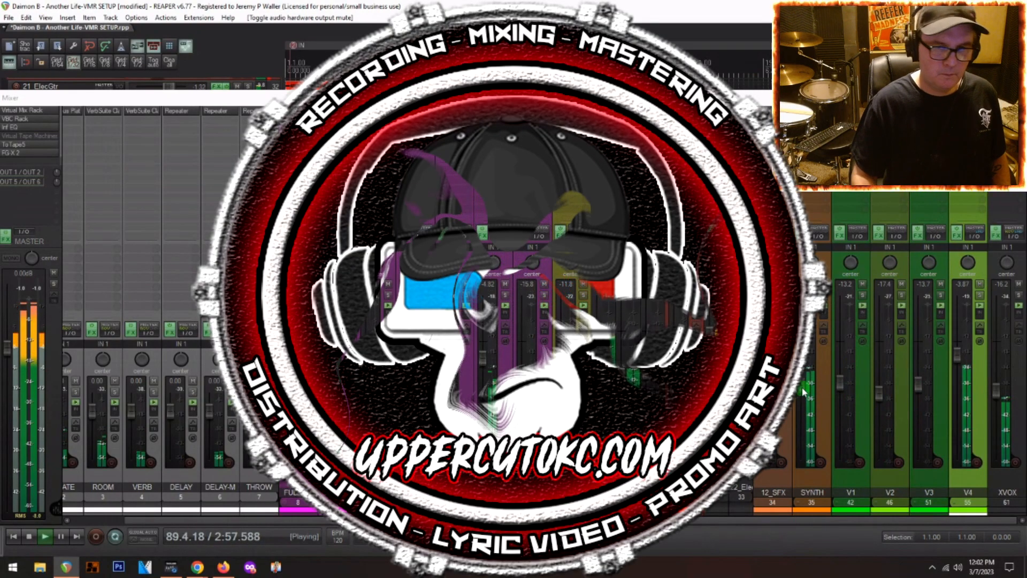
key("space")
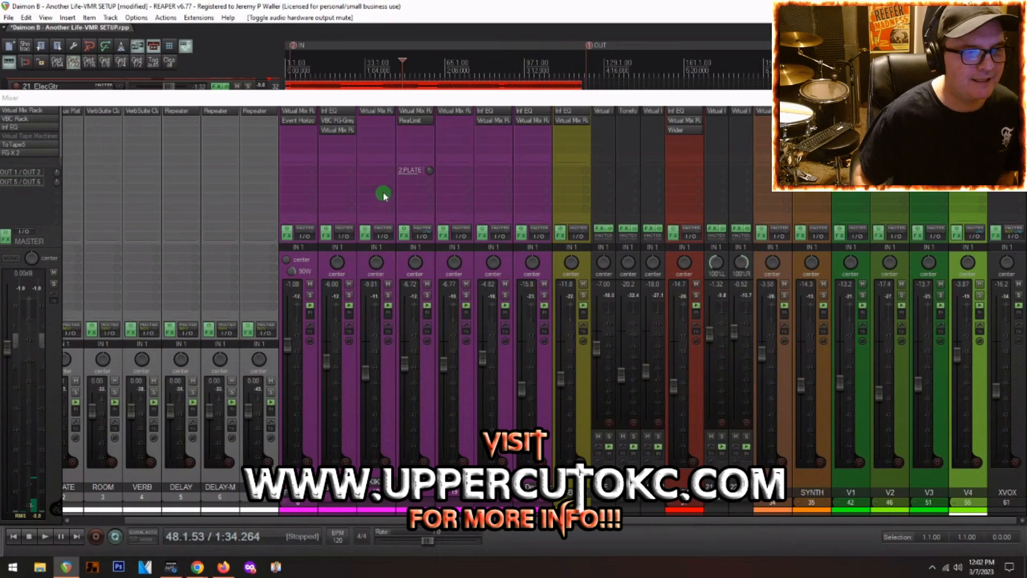
- Return to the arrangement and place the edit cursor at about 0:44 on the V1 track
key("ctrl+m")
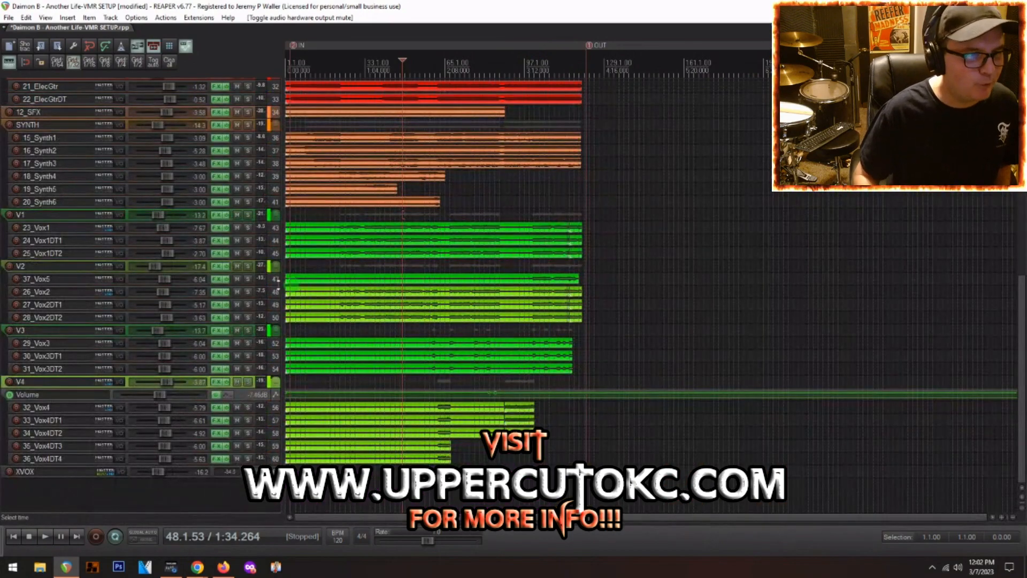
scroll(147, 381, "up", 3)
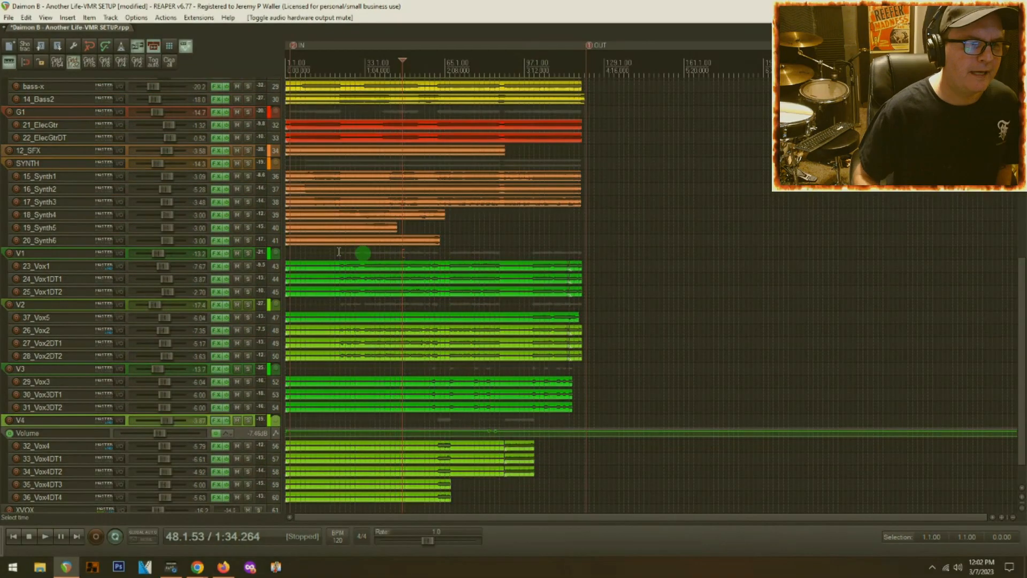
left_click(340, 249)
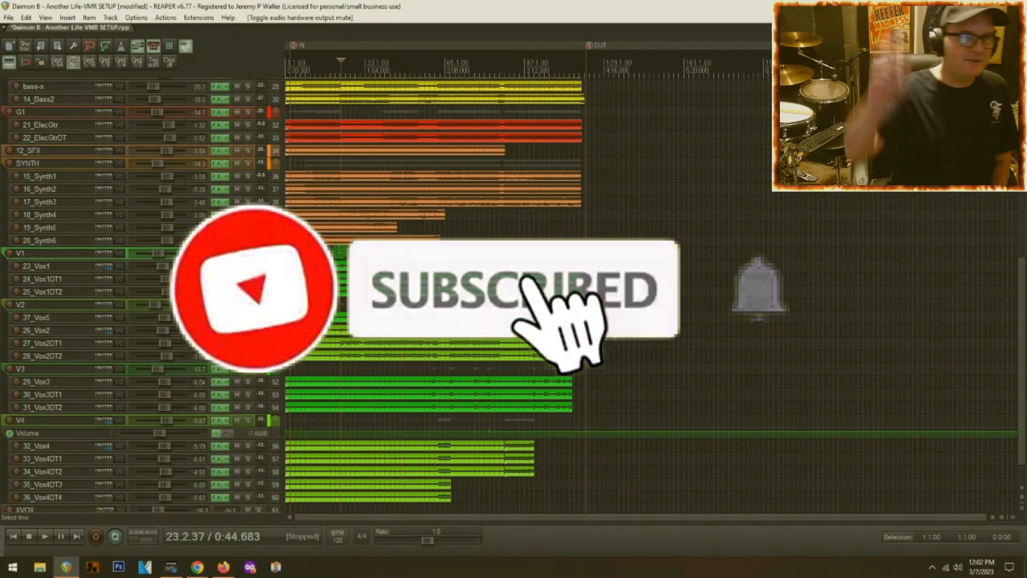